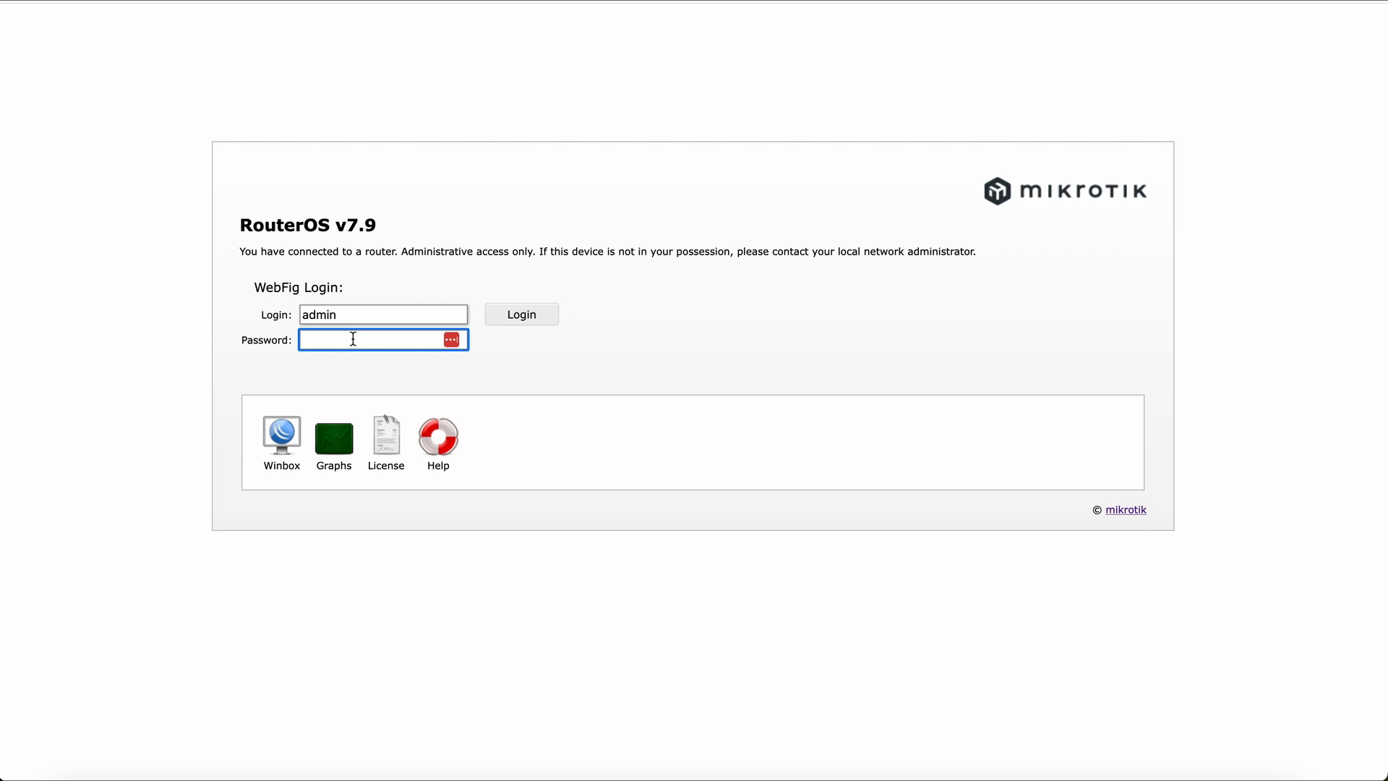
Log in to the router's WebFig as admin using the account password
type("********")
left_click(534, 318)
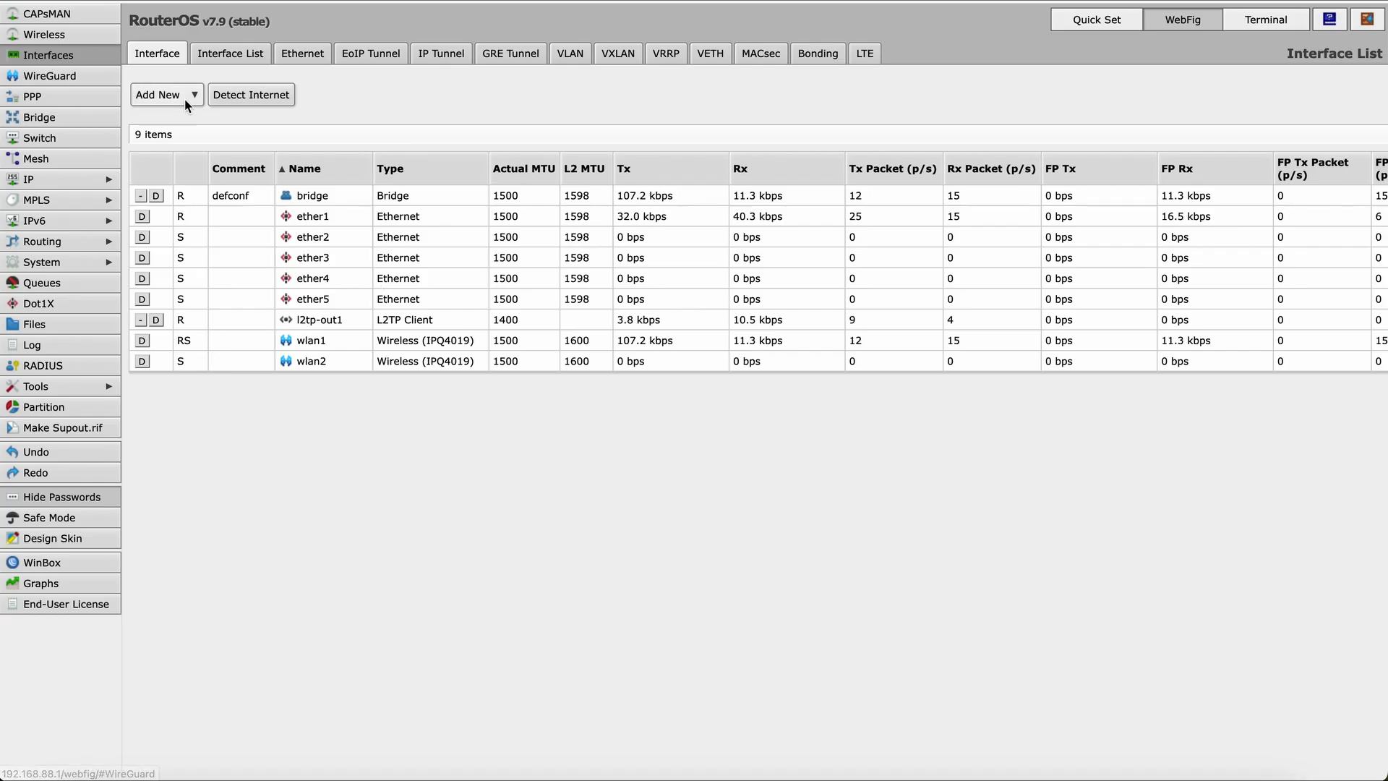
Start a new L2TP Client interface under PPP and give it the comment "Core Trasit"
left_click(78, 99)
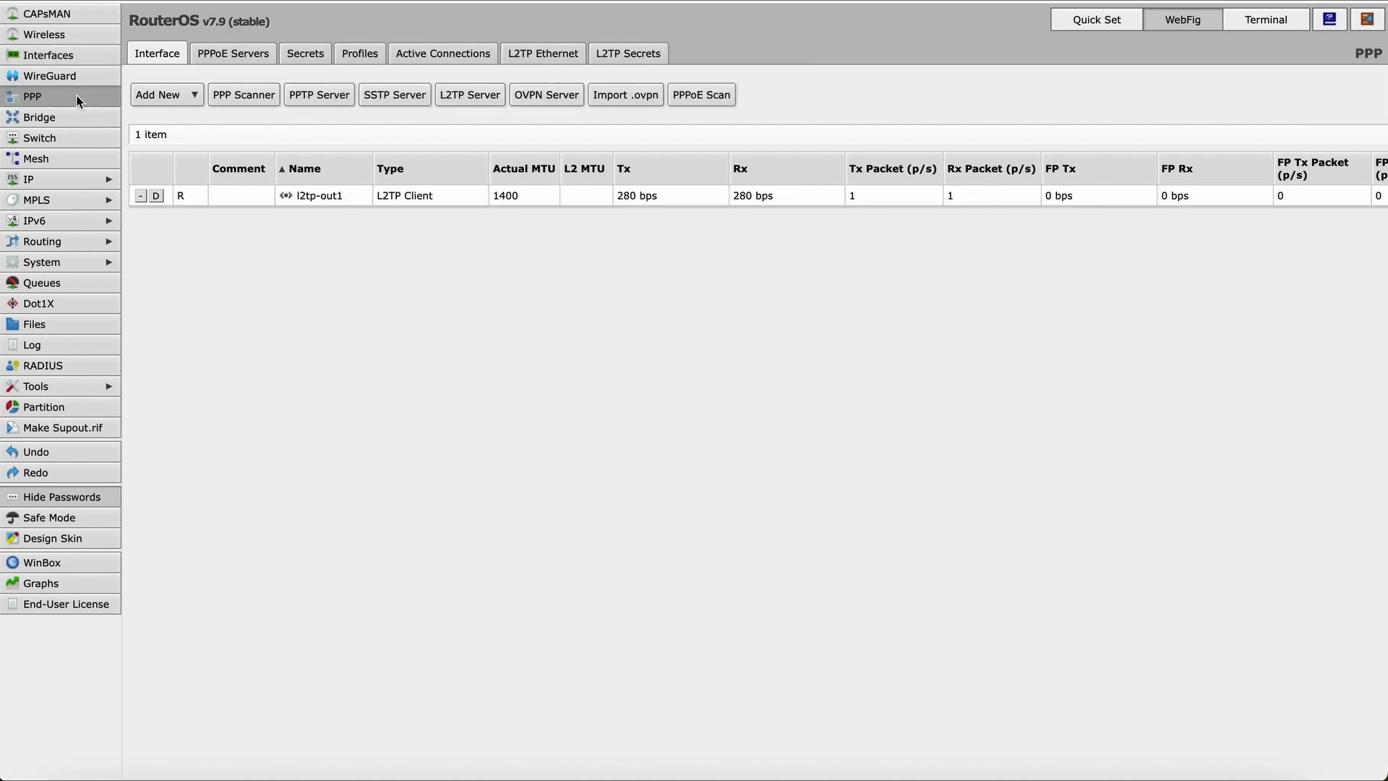
left_click(192, 95)
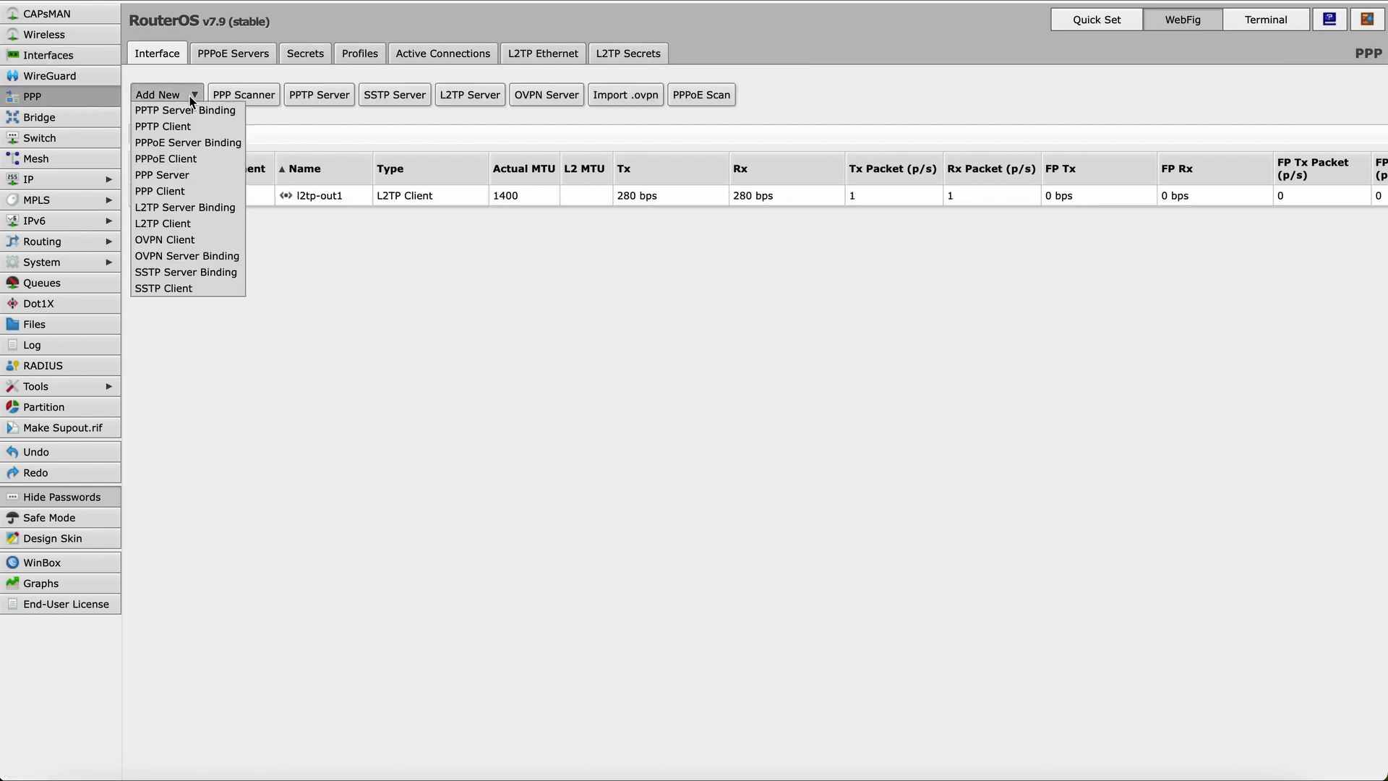
left_click(177, 222)
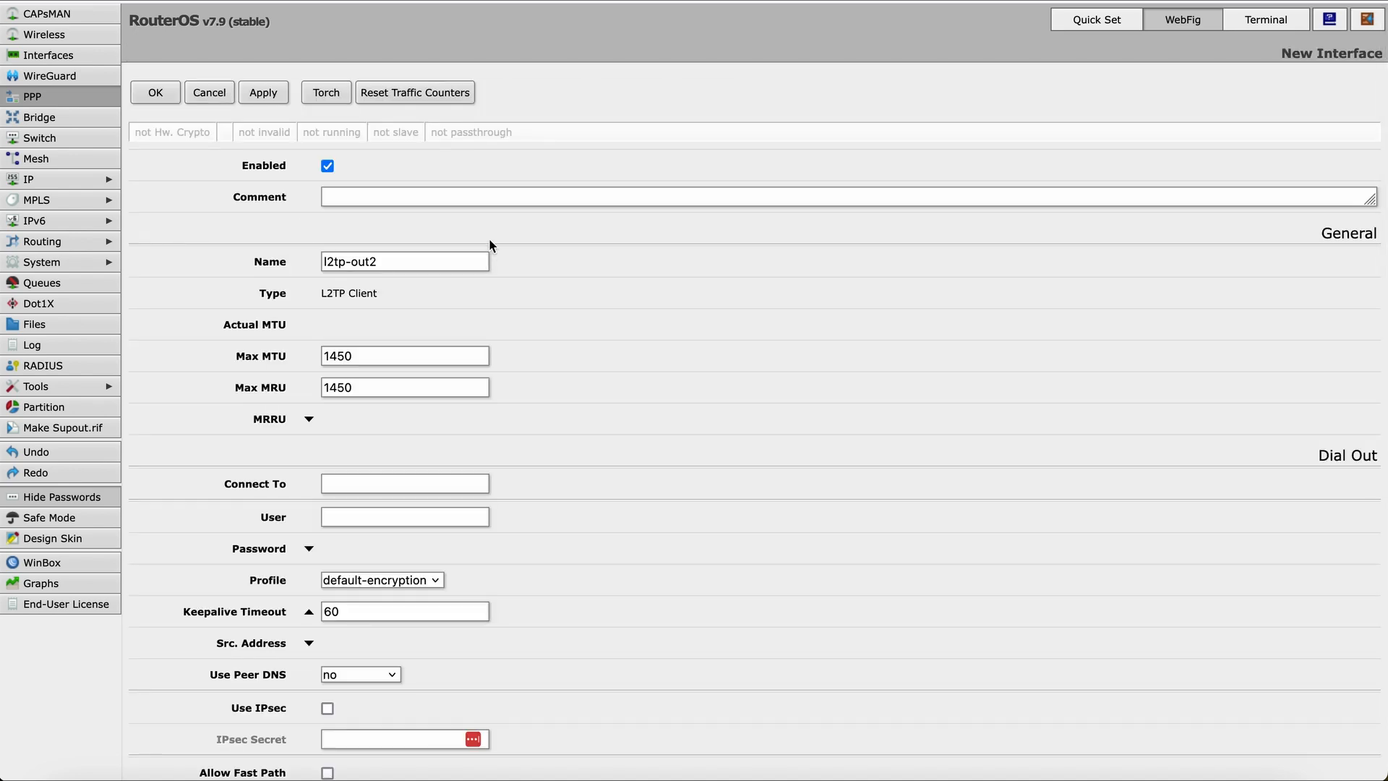
left_click(415, 189)
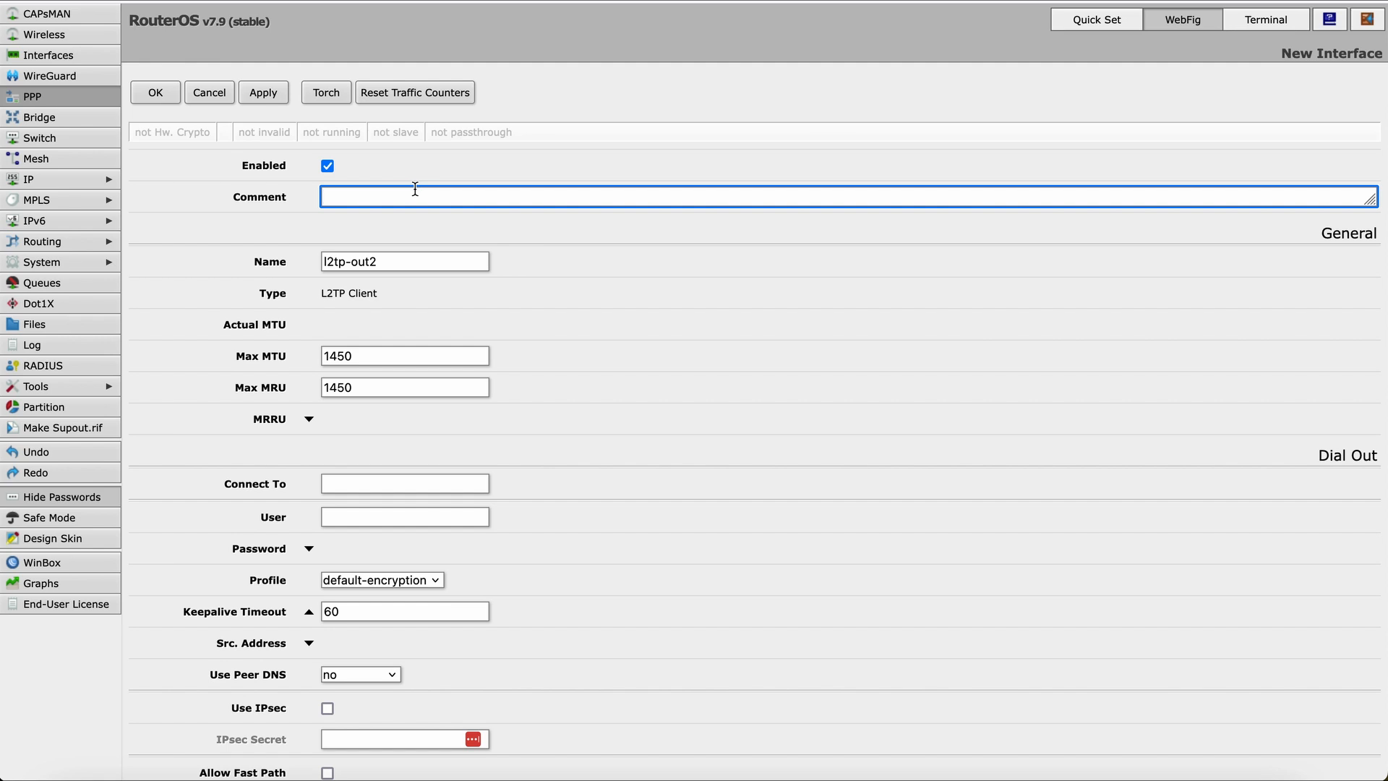
type("Core Trasit")
Set the L2TP client to connect to peering1.dfw1.coretransit.io and enter the tunnel account's username and password
scroll(422, 235, "down", 1)
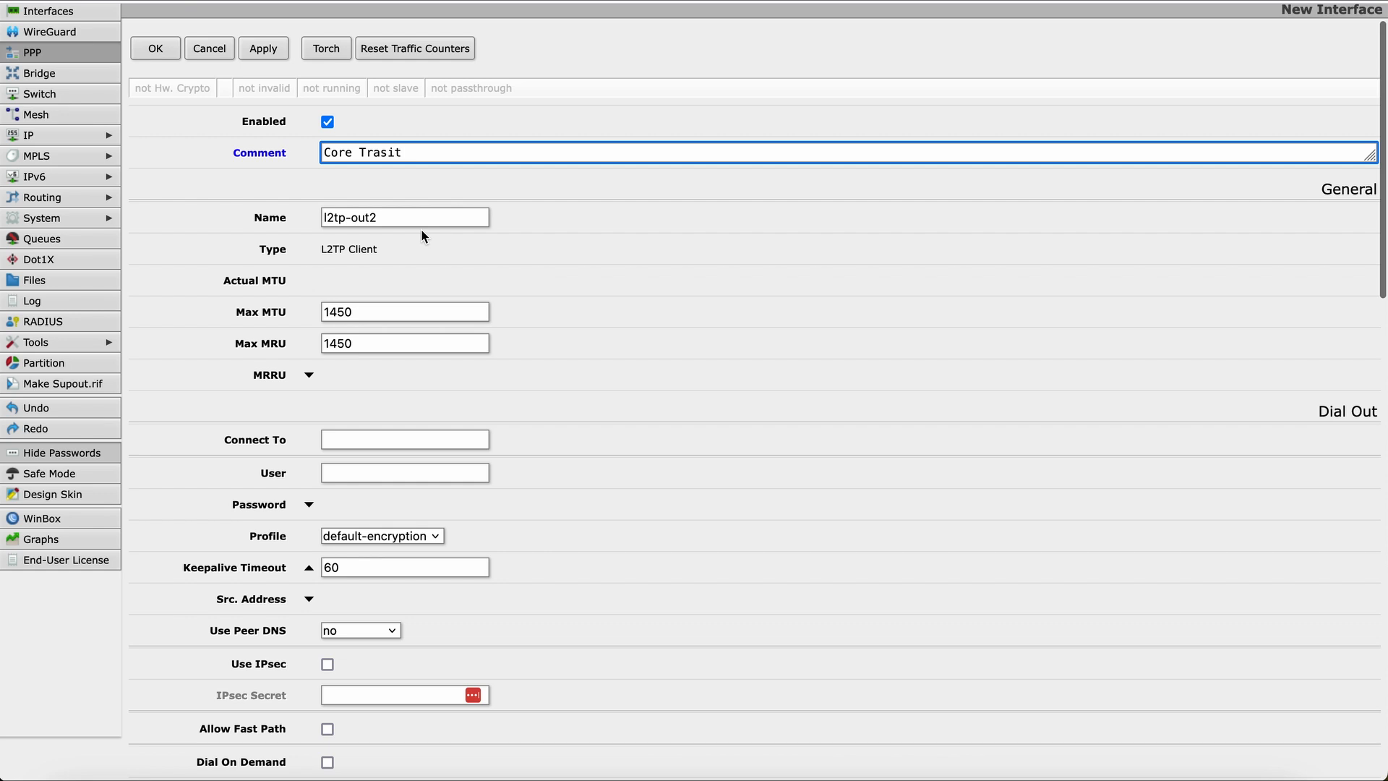
scroll(420, 228, "down", 2)
left_click(346, 371)
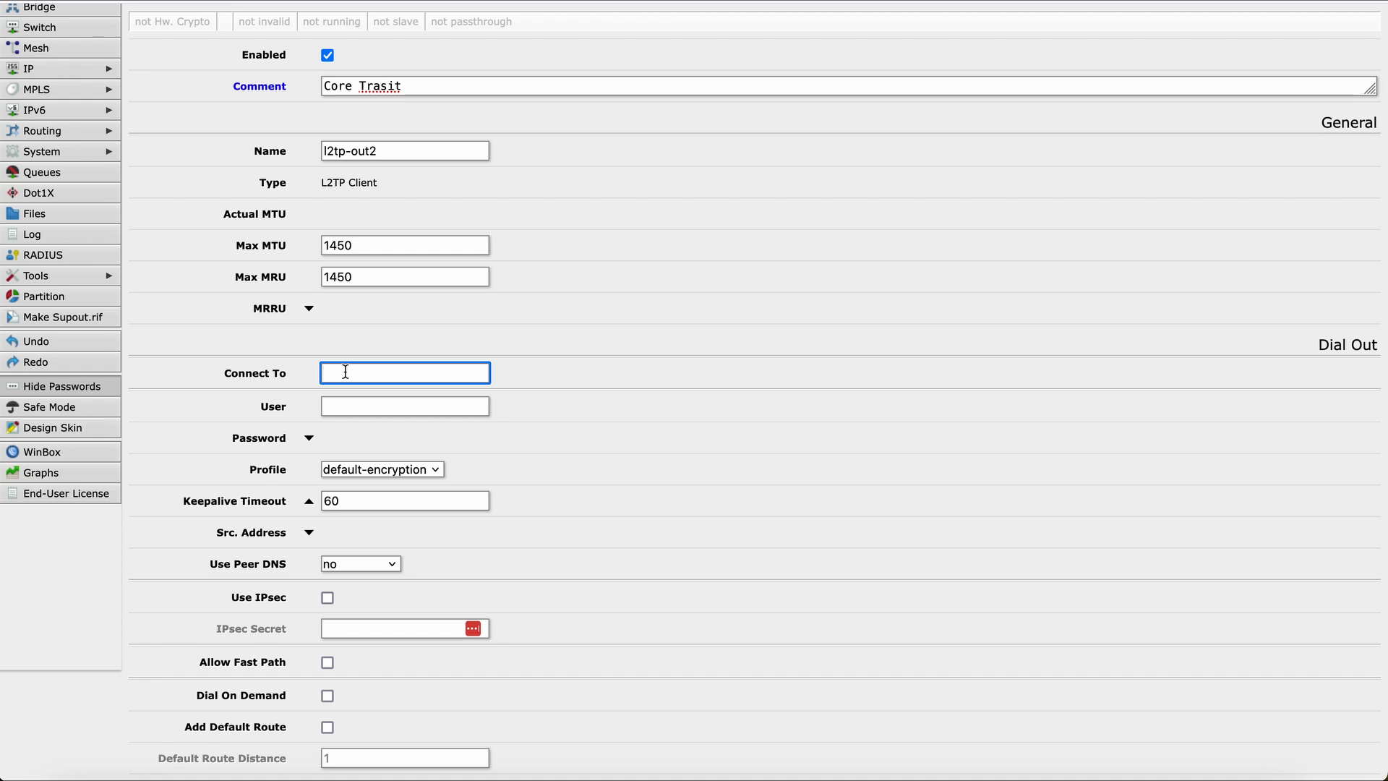
type("peering1.dfw1.coretransit.io")
left_click(309, 439)
left_click(344, 408)
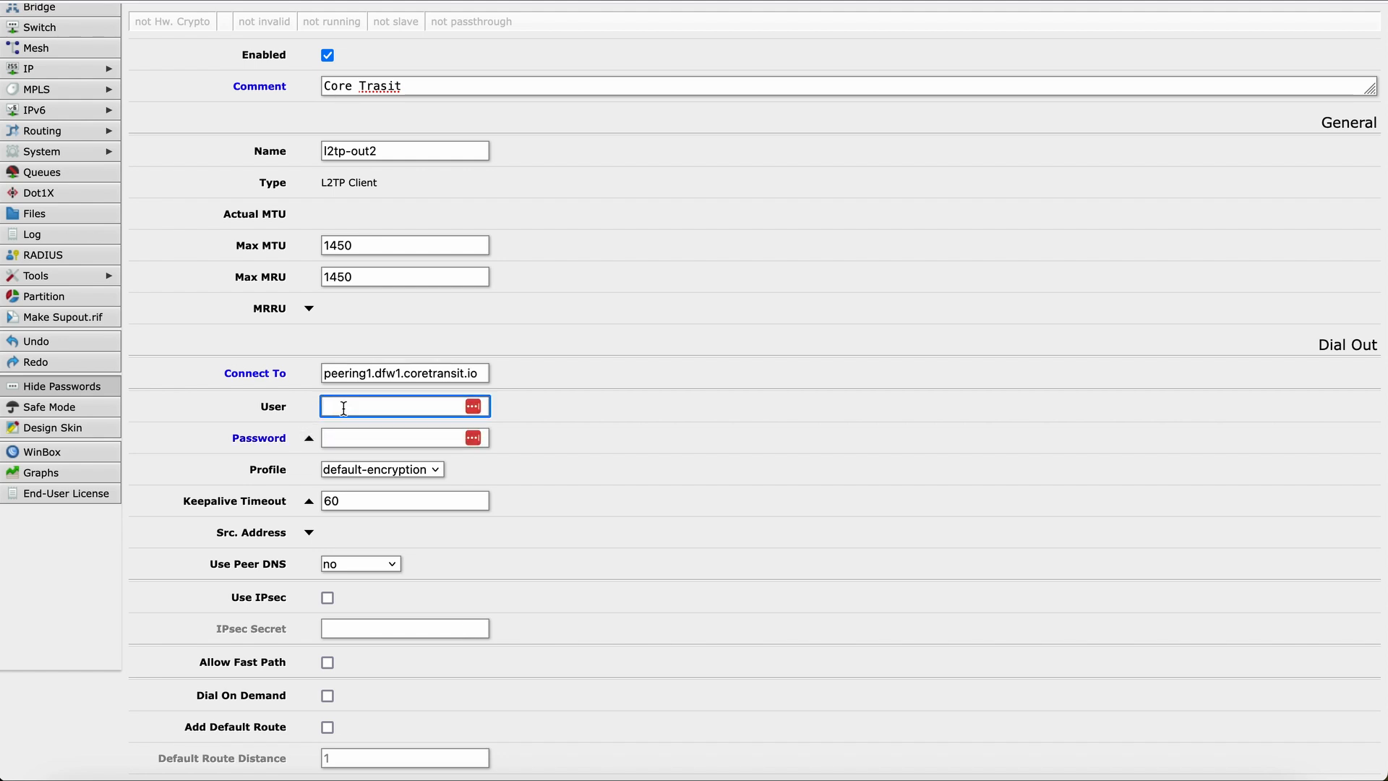
type("username")
key("Tab")
type("••••••••••")
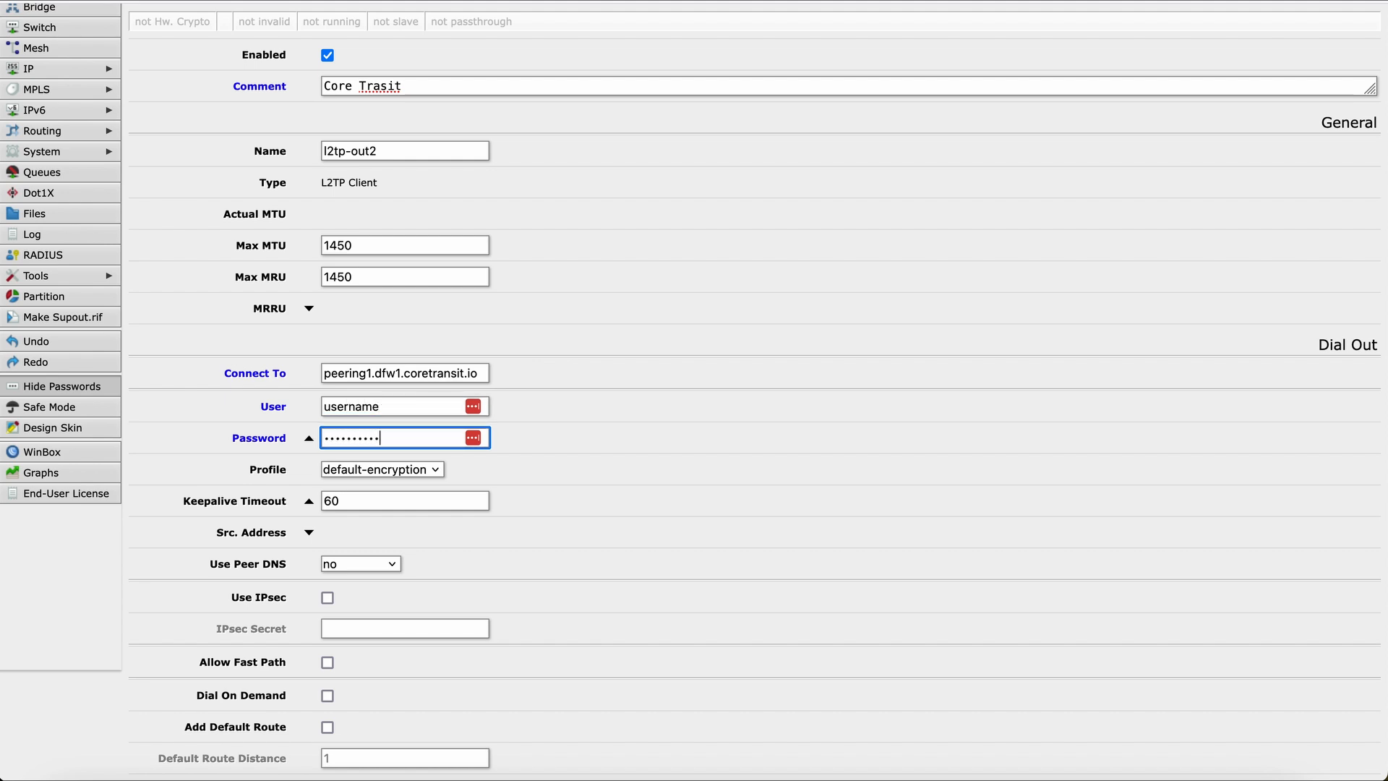
type("••")
Enable Add Default Route for the L2TP client and select the contents of its Default Route Distance
scroll(333, 374, "down", 3)
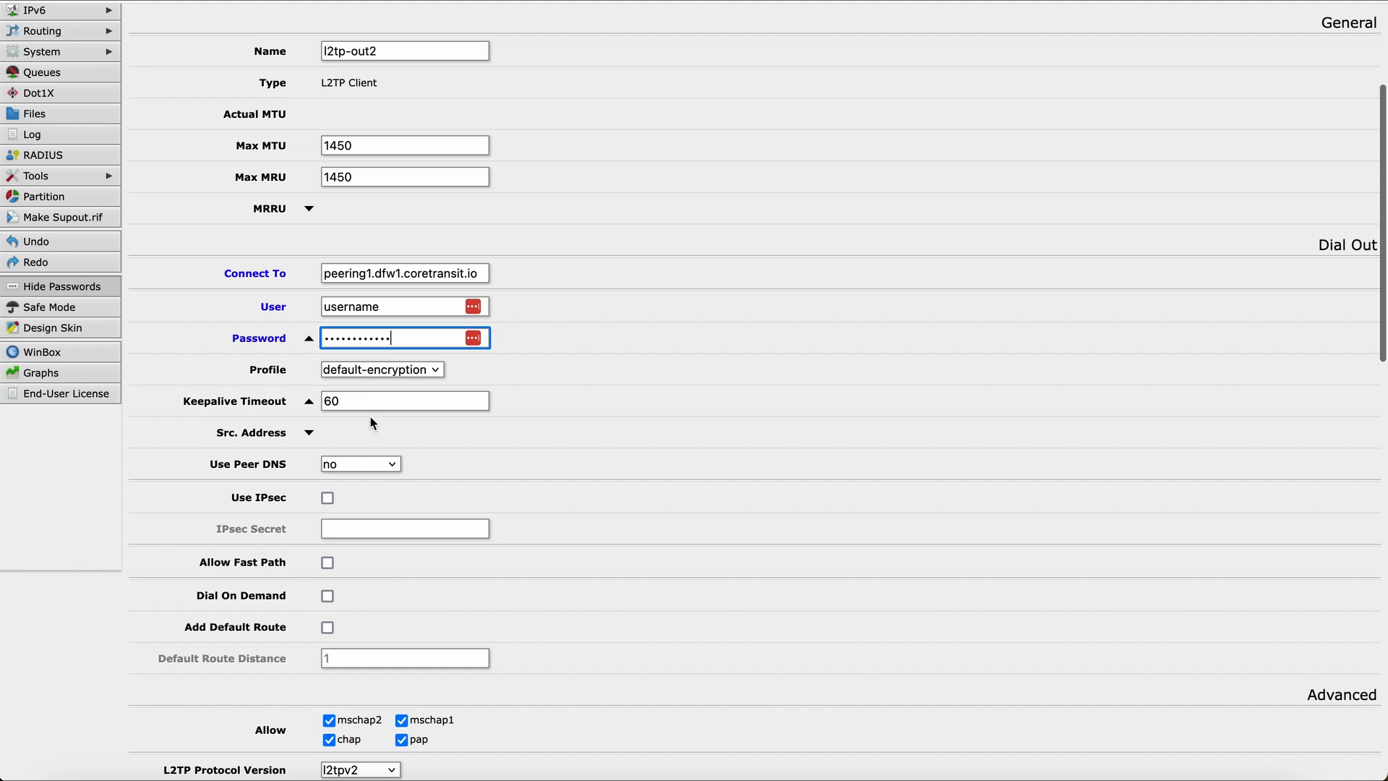
scroll(339, 497, "down", 3)
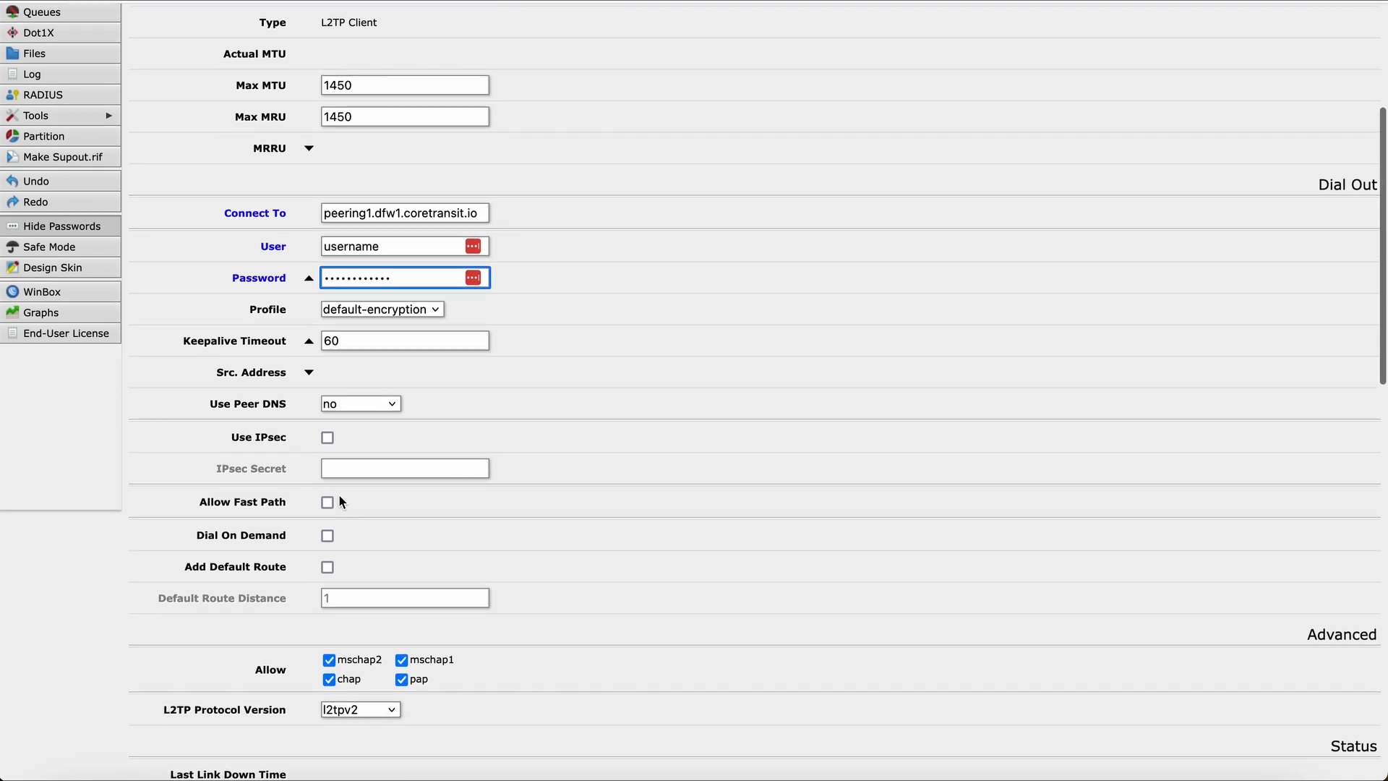
left_click(327, 529)
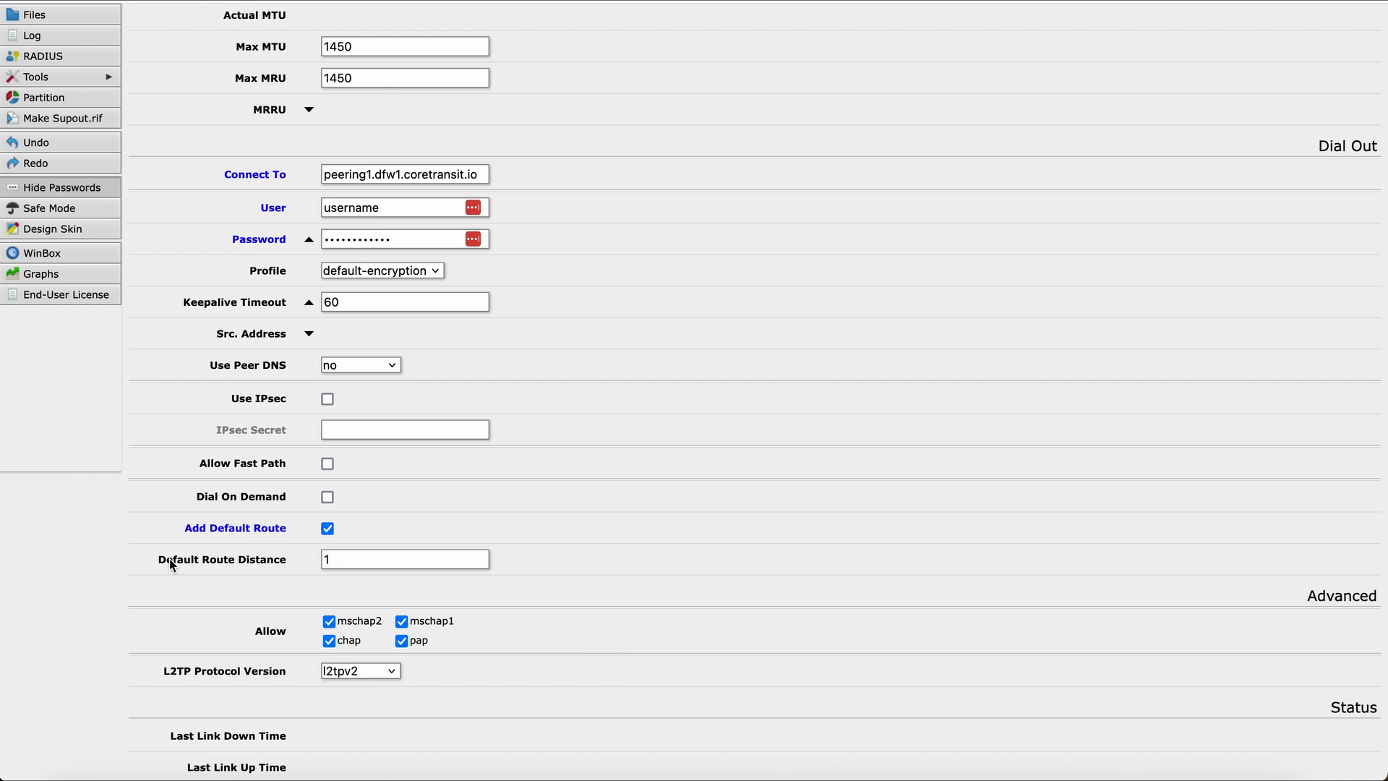
left_click(324, 561)
double_click(324, 562)
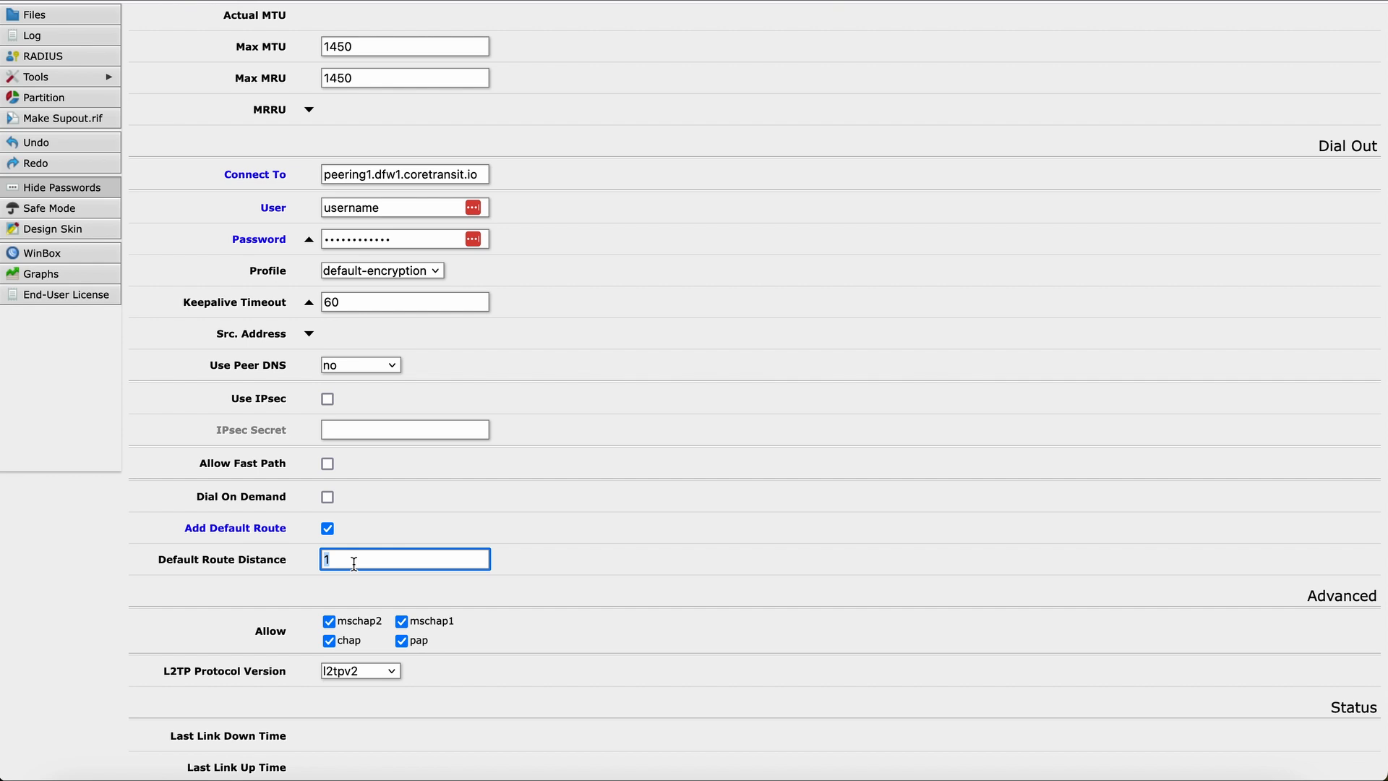
left_click(353, 563)
left_click_drag(350, 567, 322, 564)
Review the l2tp-out1 interface's connection status, dial-out settings and traffic statistics
scroll(322, 565, "up", 5)
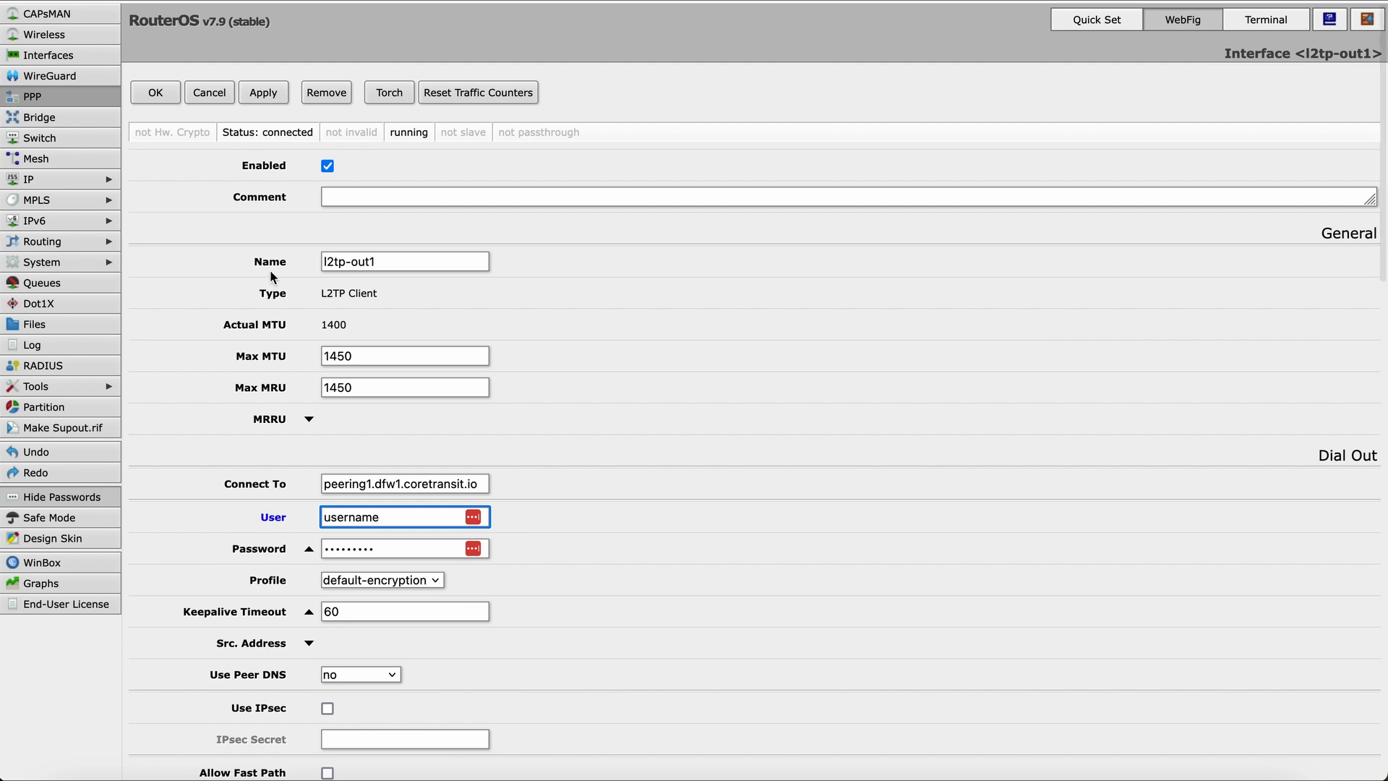
scroll(270, 277, "down", 15)
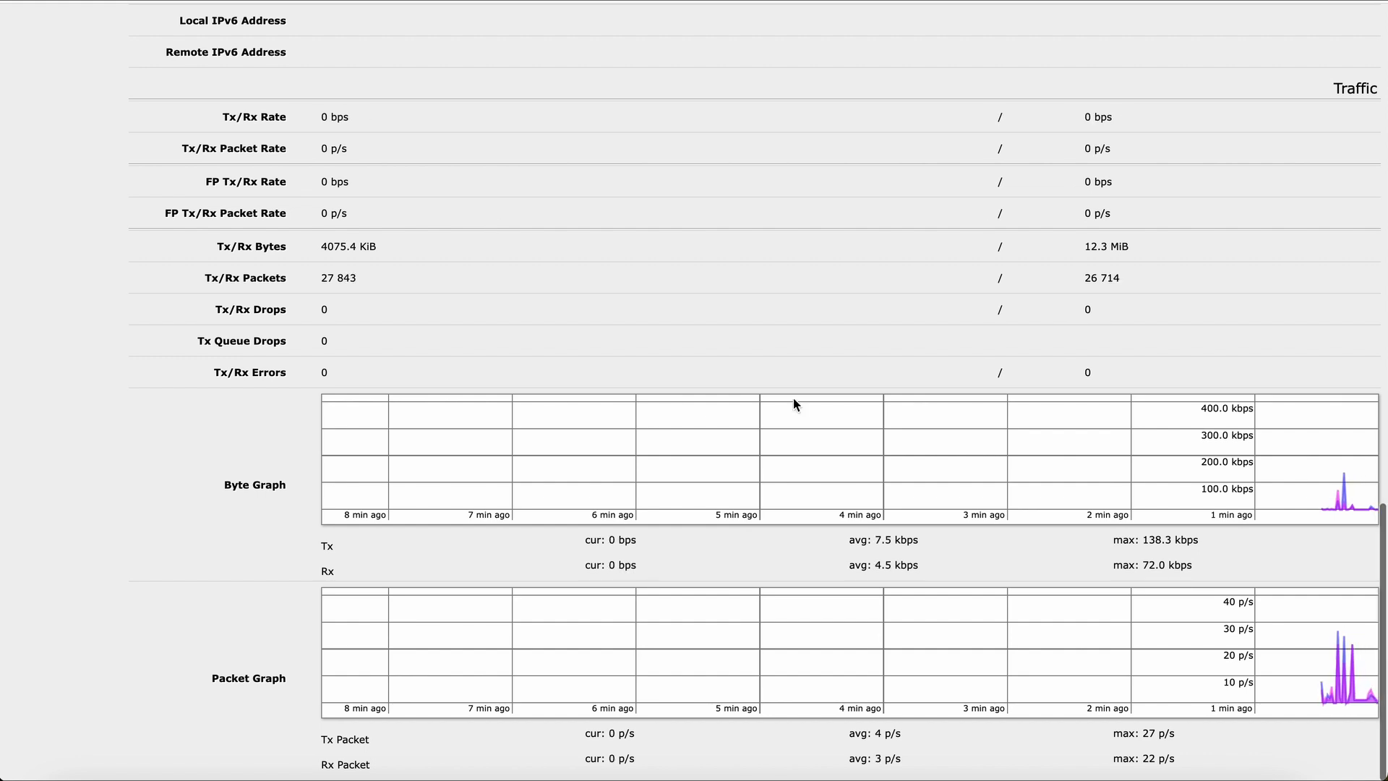
scroll(792, 397, "up", 10)
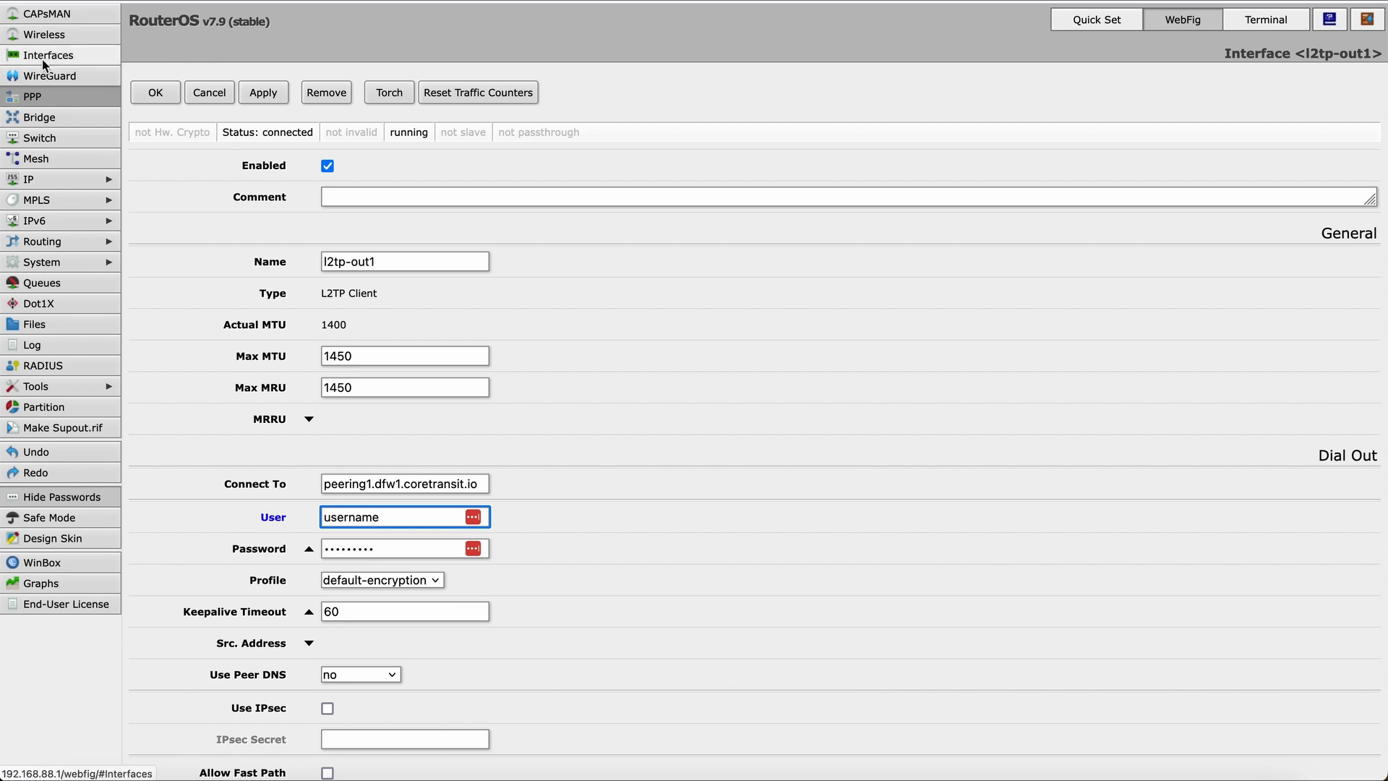
Start a new firewall NAT rule in the srcnat chain with the comment "Core Transit"
left_click(60, 178)
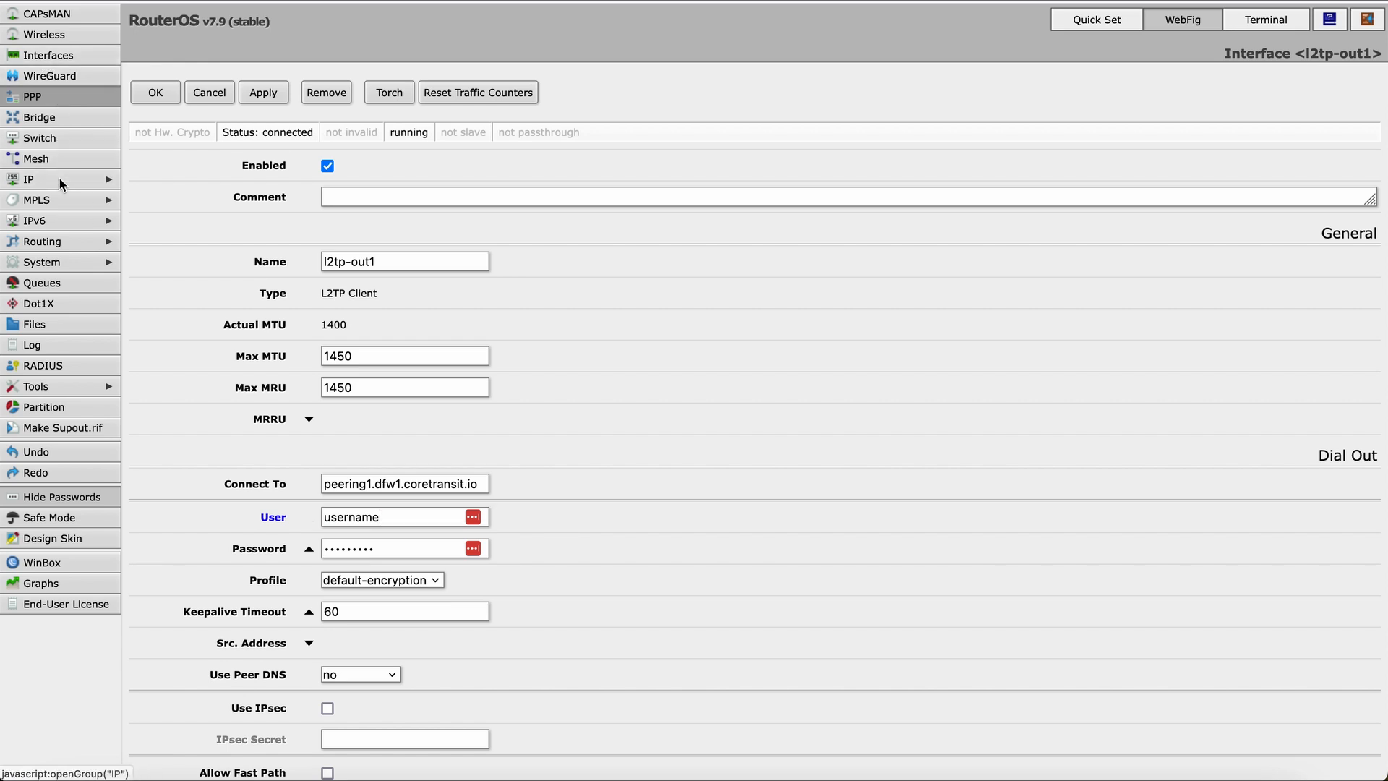
left_click(42, 350)
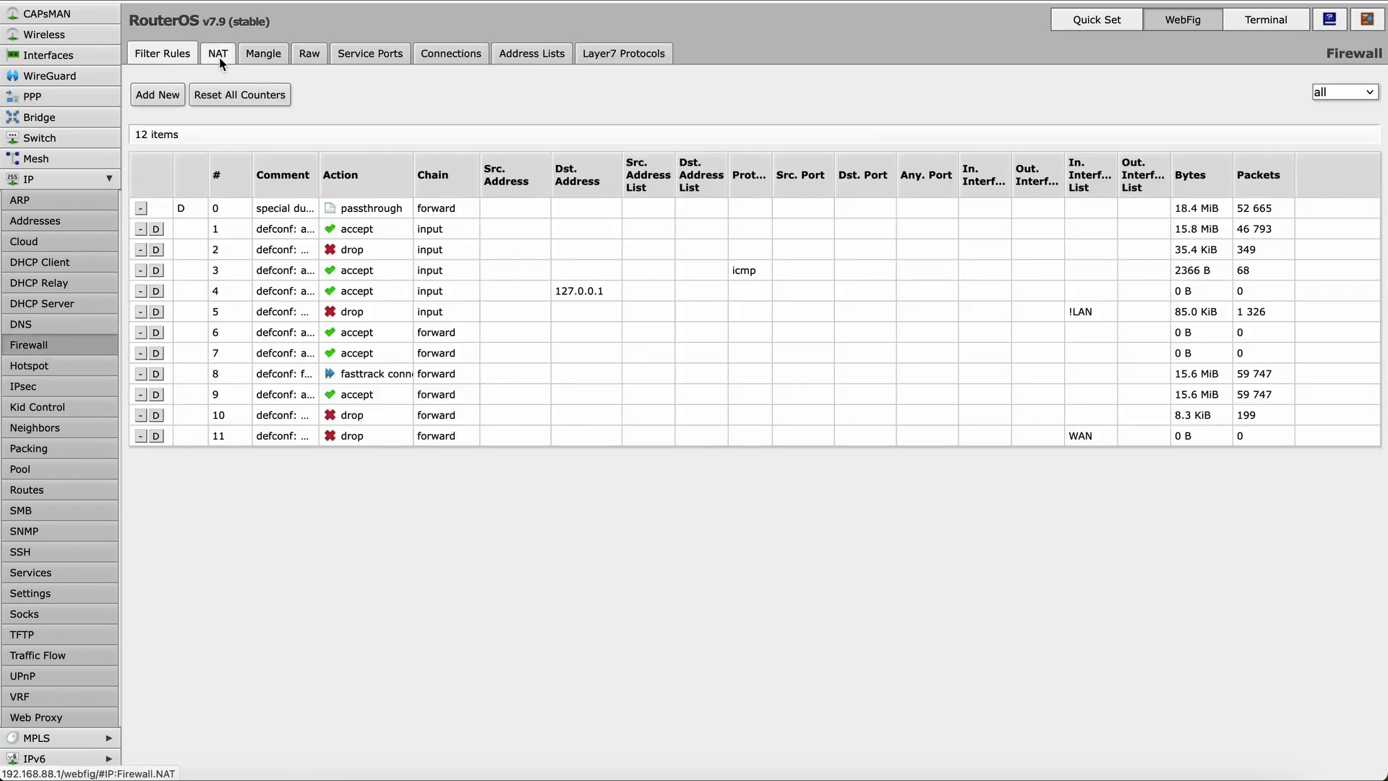
left_click(219, 58)
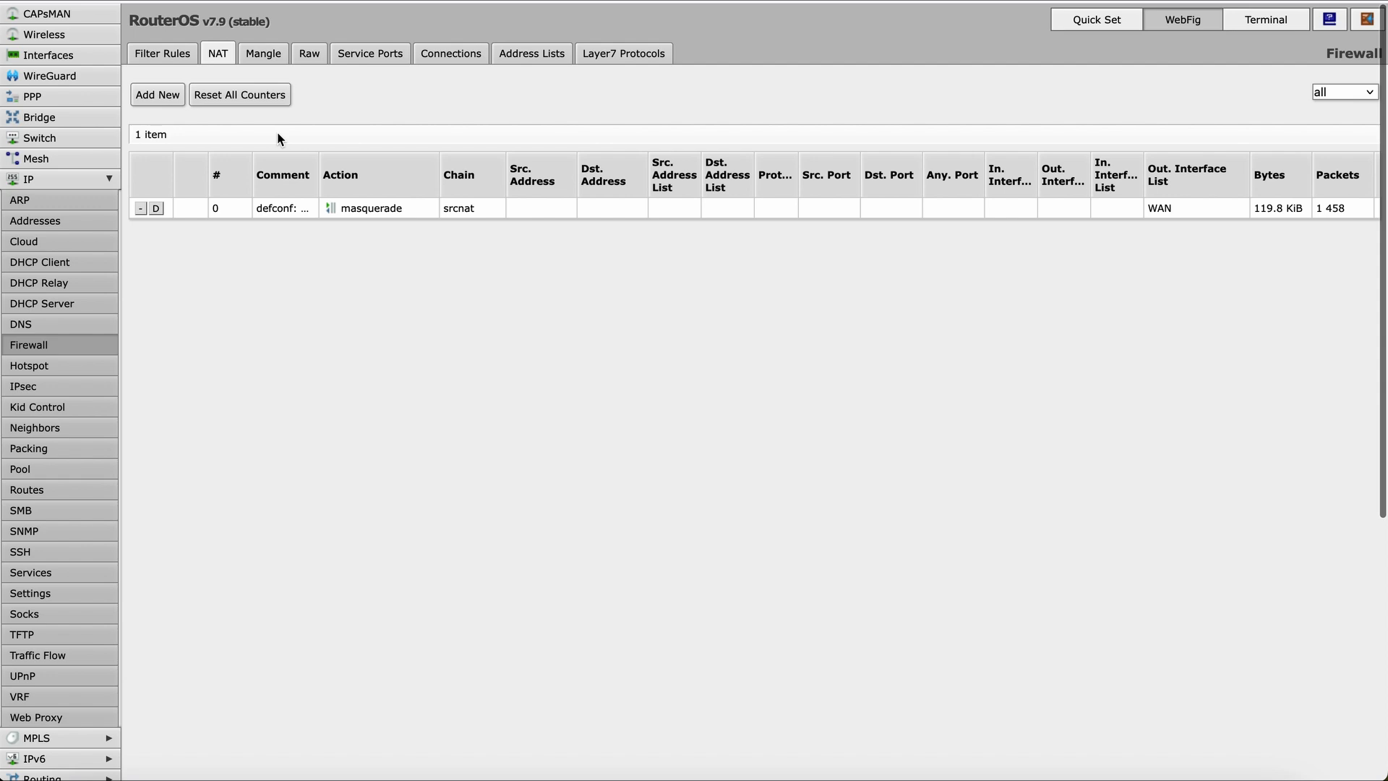
left_click(156, 98)
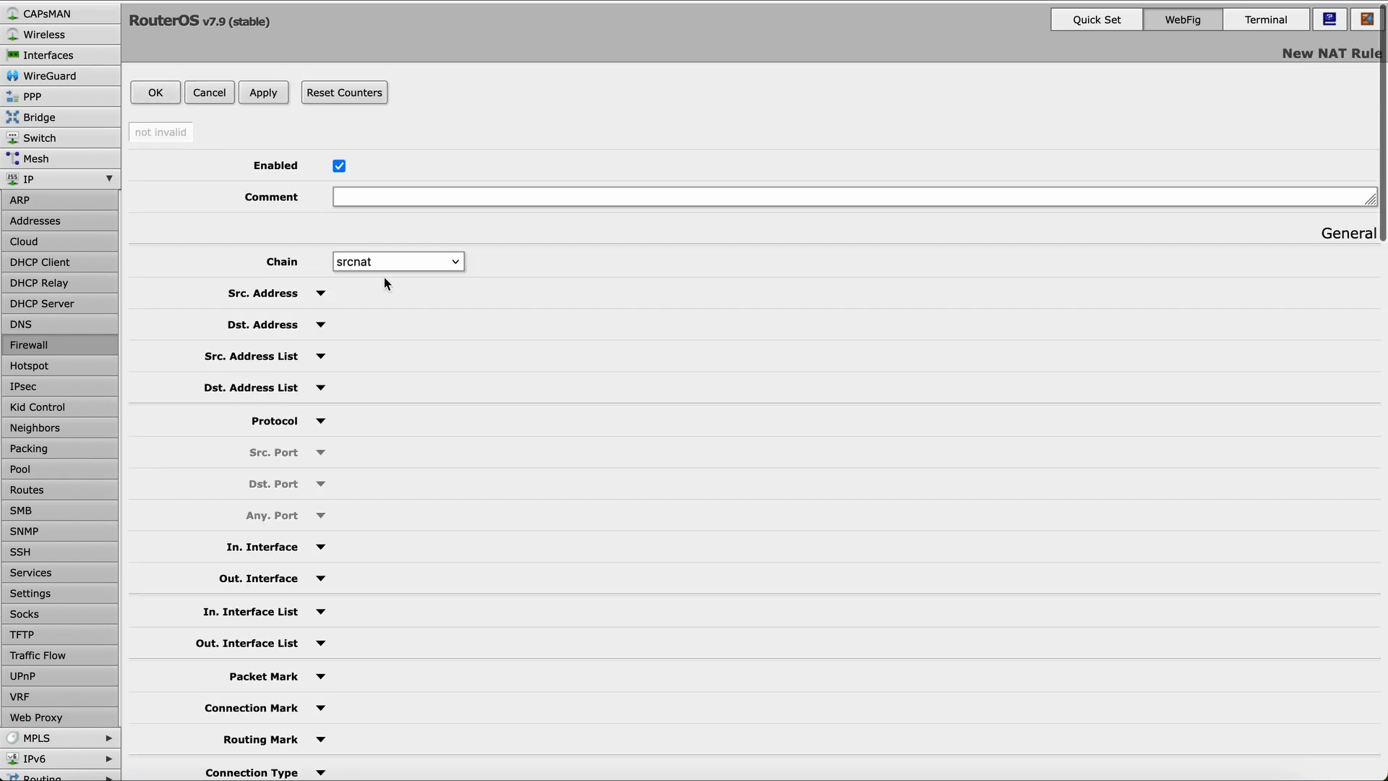
left_click(371, 203)
type("C0re")
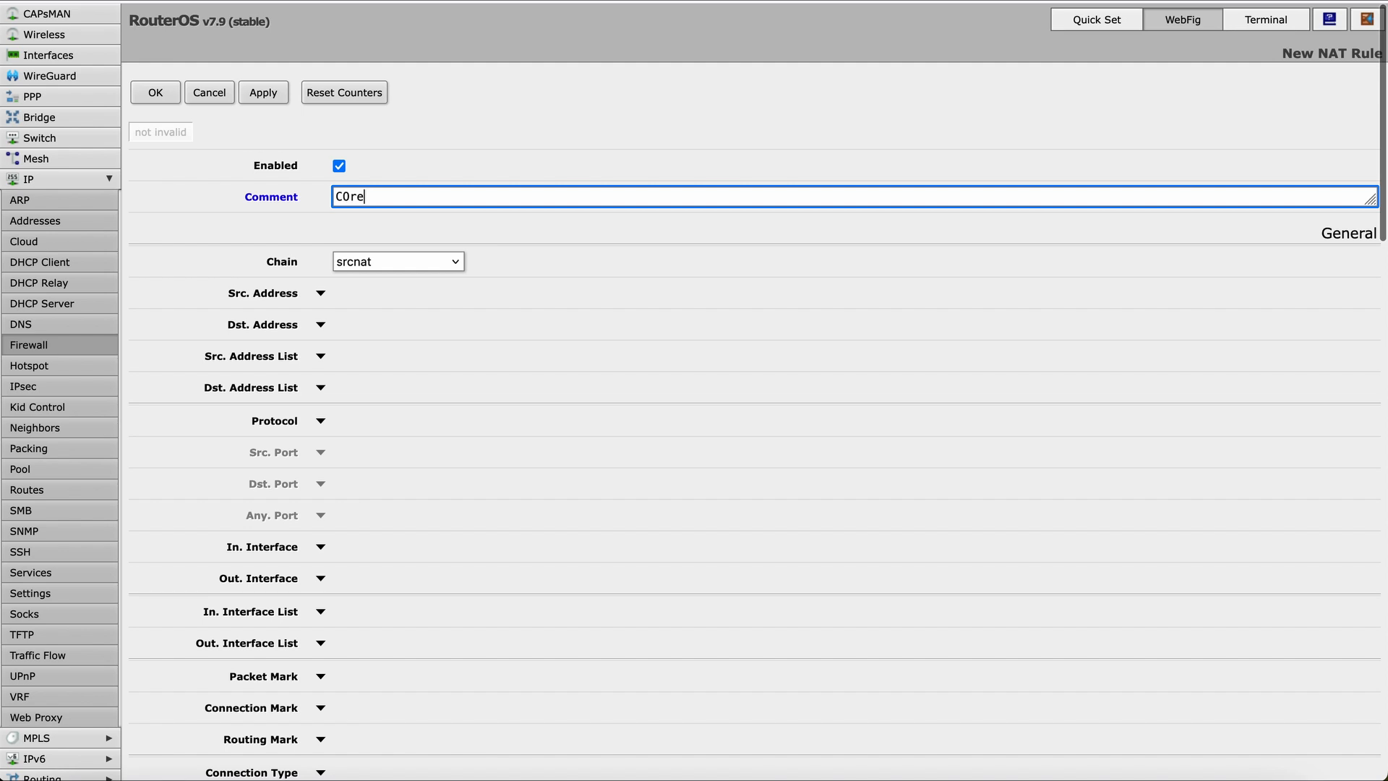
type(" Transit")
left_click(347, 196)
key("BackSpace")
type("o")
Set the NAT rule's outgoing interface to l2tp-out1
scroll(358, 302, "down", 3)
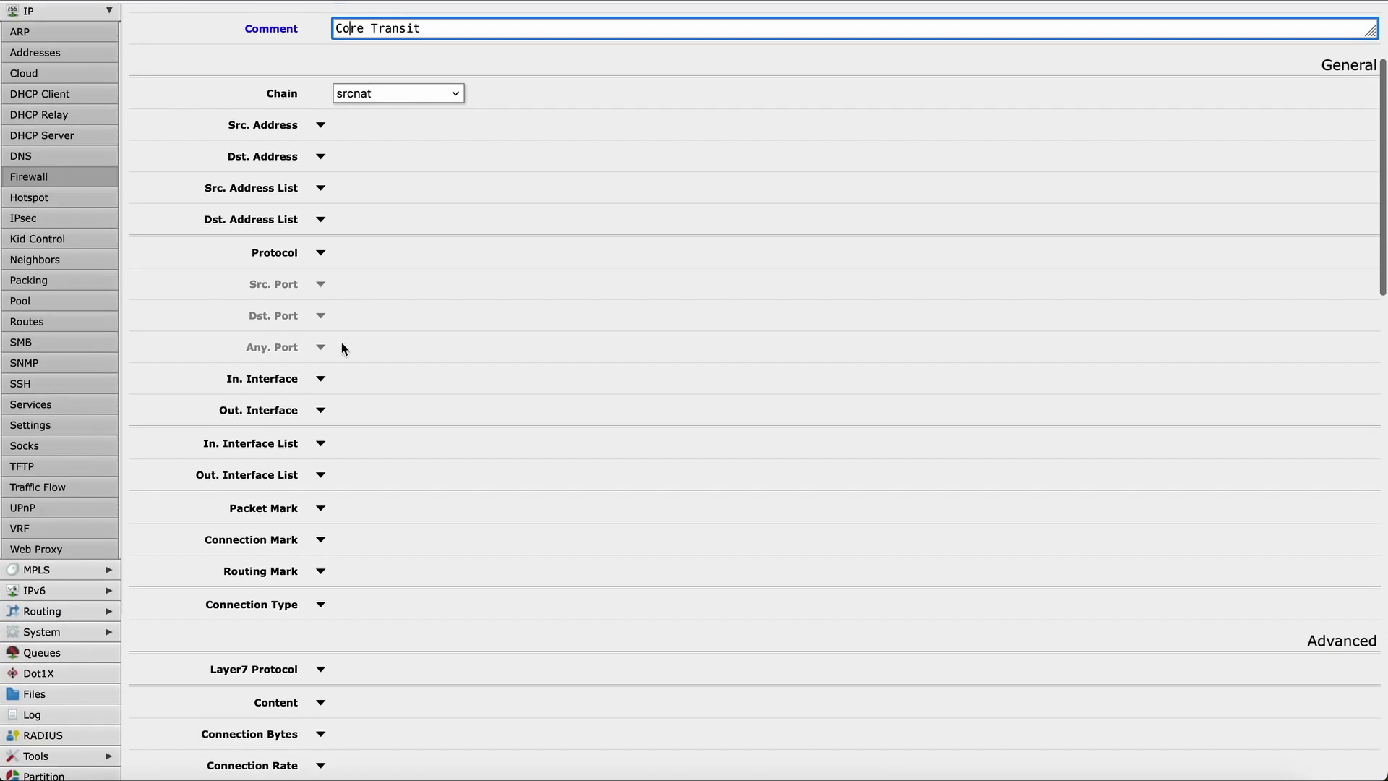
scroll(340, 350, "down", 1)
left_click(320, 353)
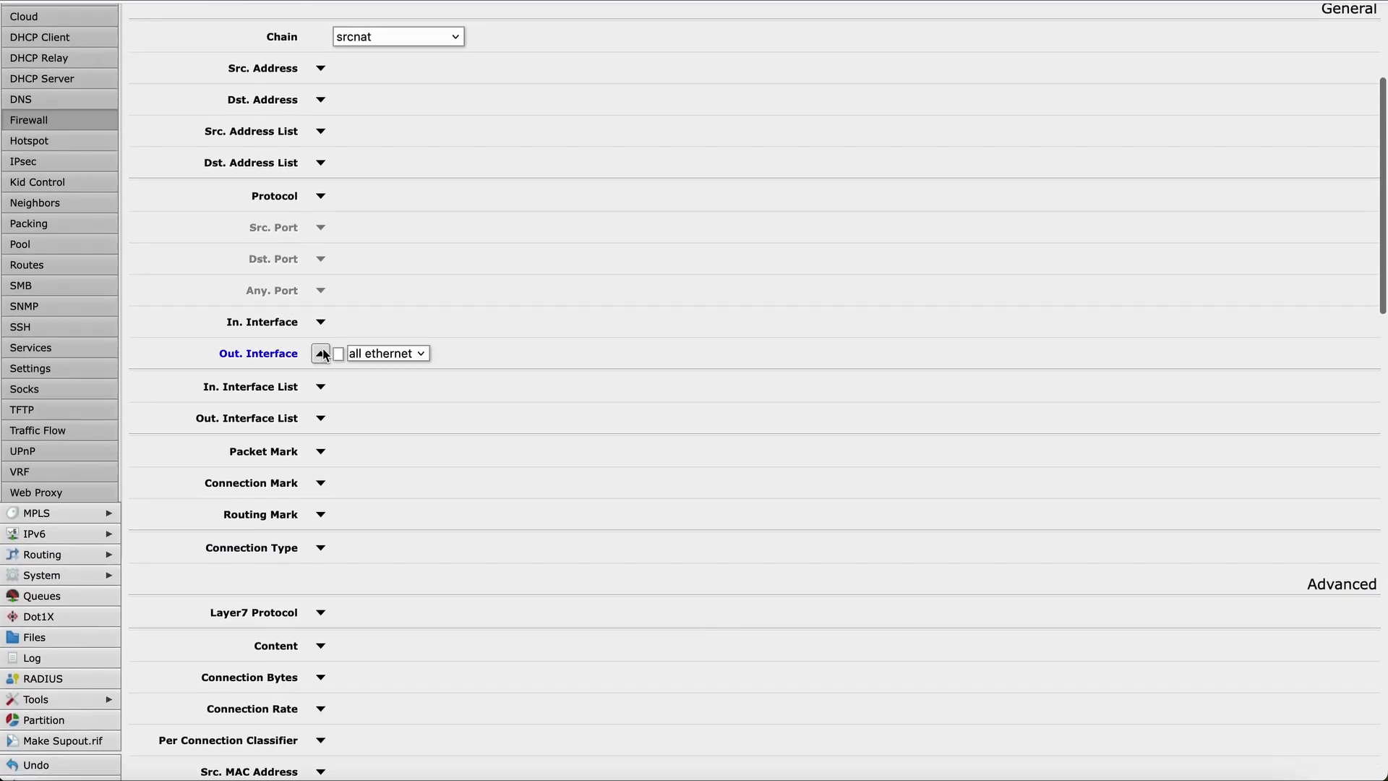
left_click(391, 355)
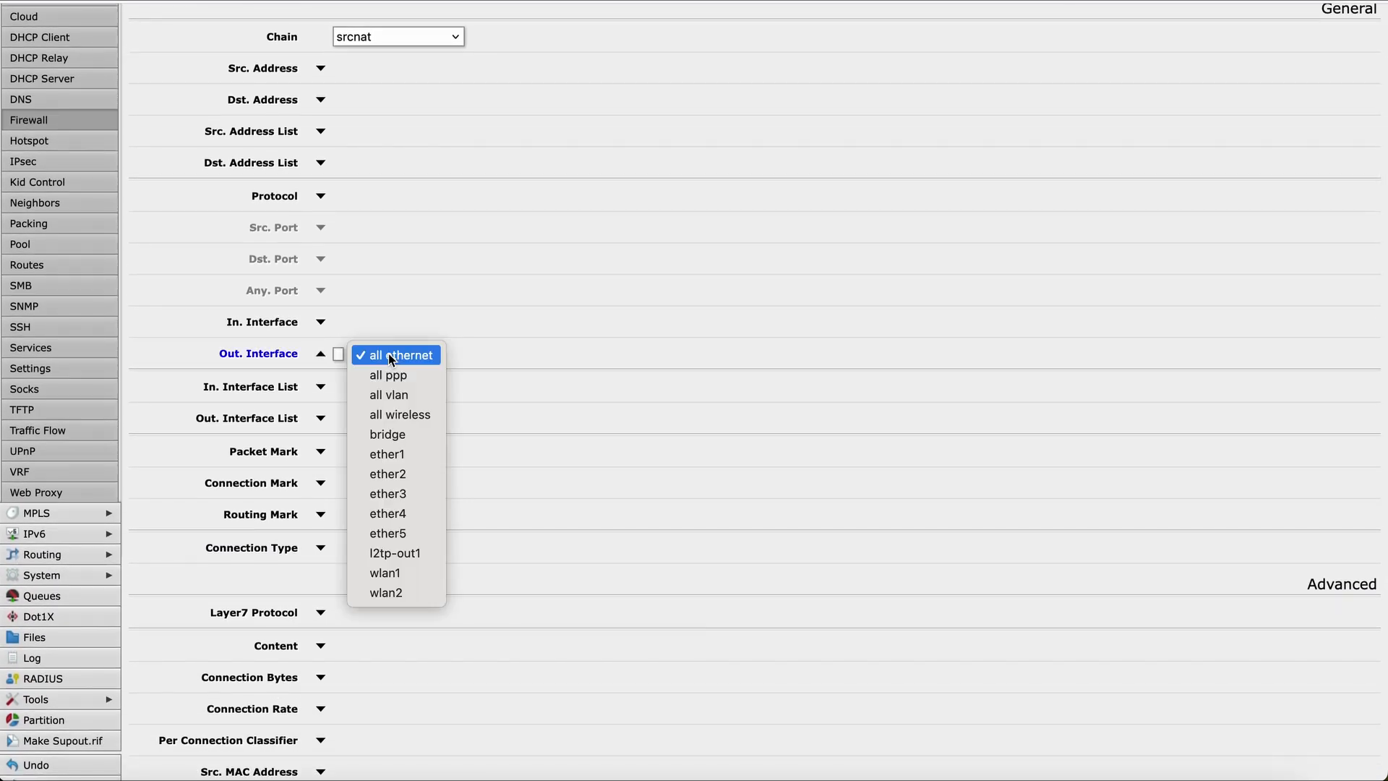
left_click(415, 552)
Set the action of the Core Transit NAT rule to masquerade
scroll(463, 442, "down", 3)
scroll(463, 442, "down", 10)
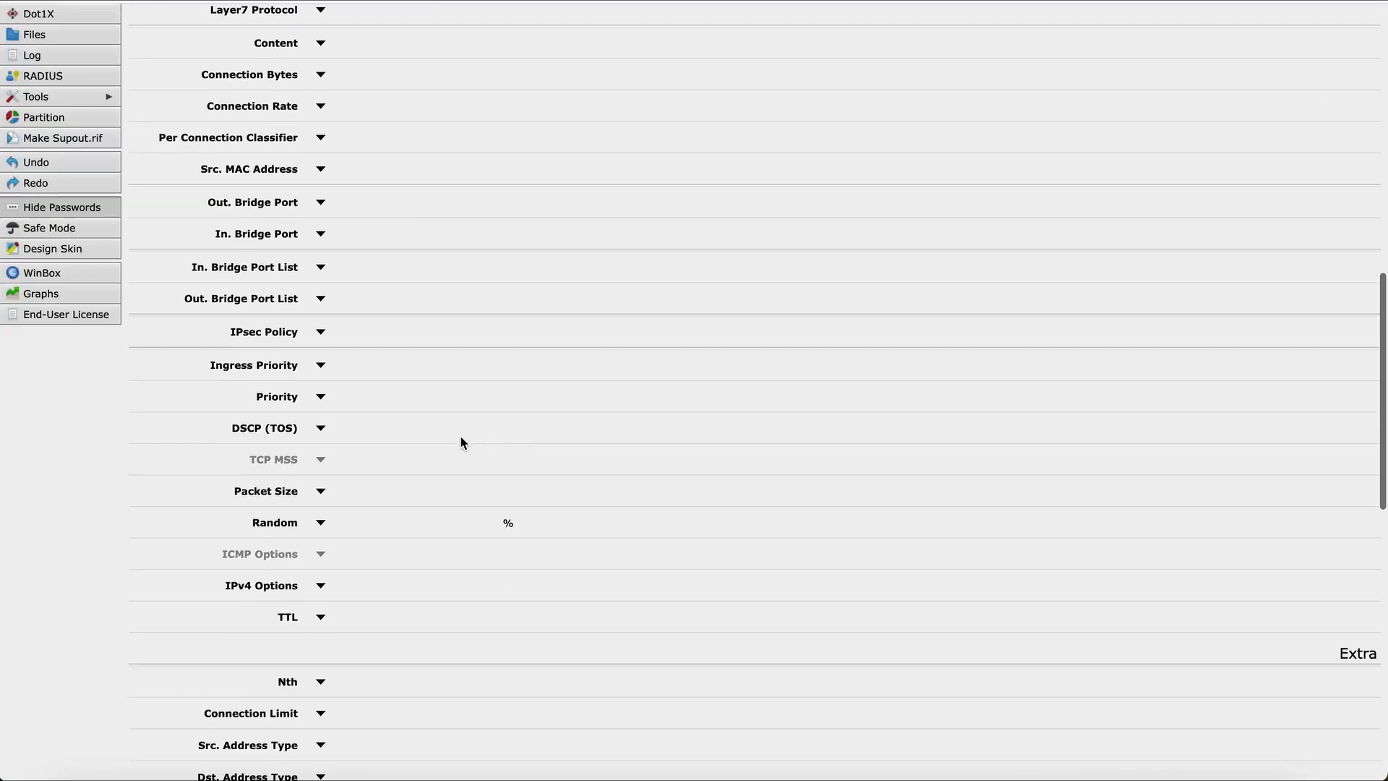
scroll(463, 443, "down", 3)
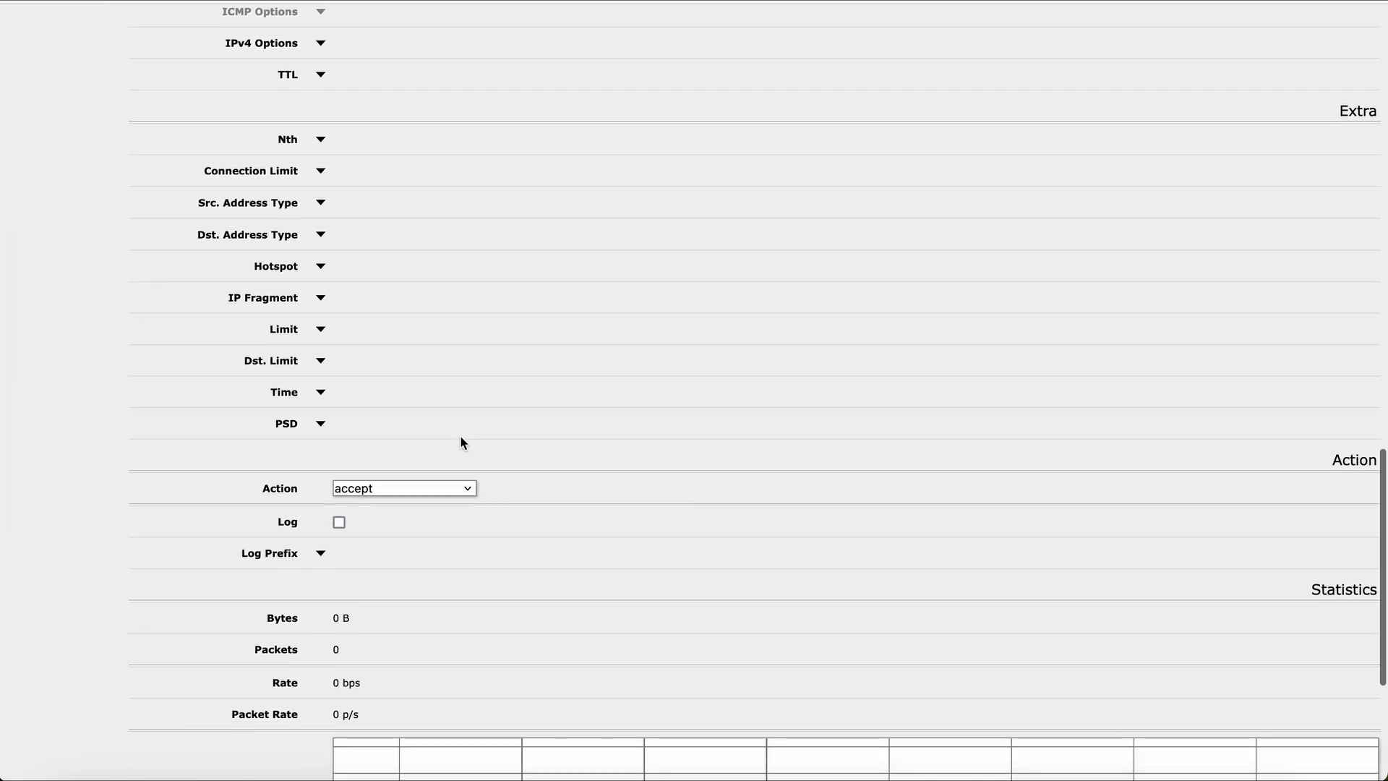
left_click(467, 464)
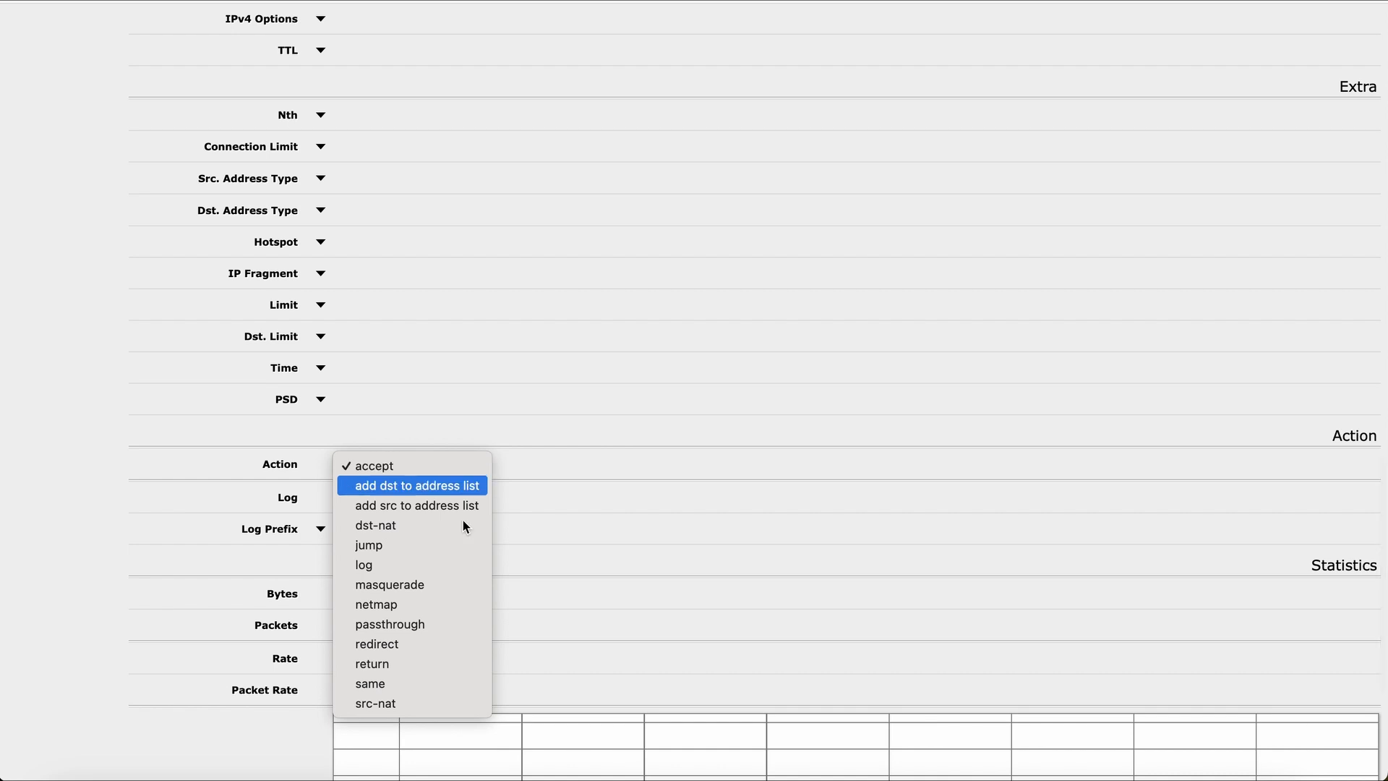
left_click(440, 587)
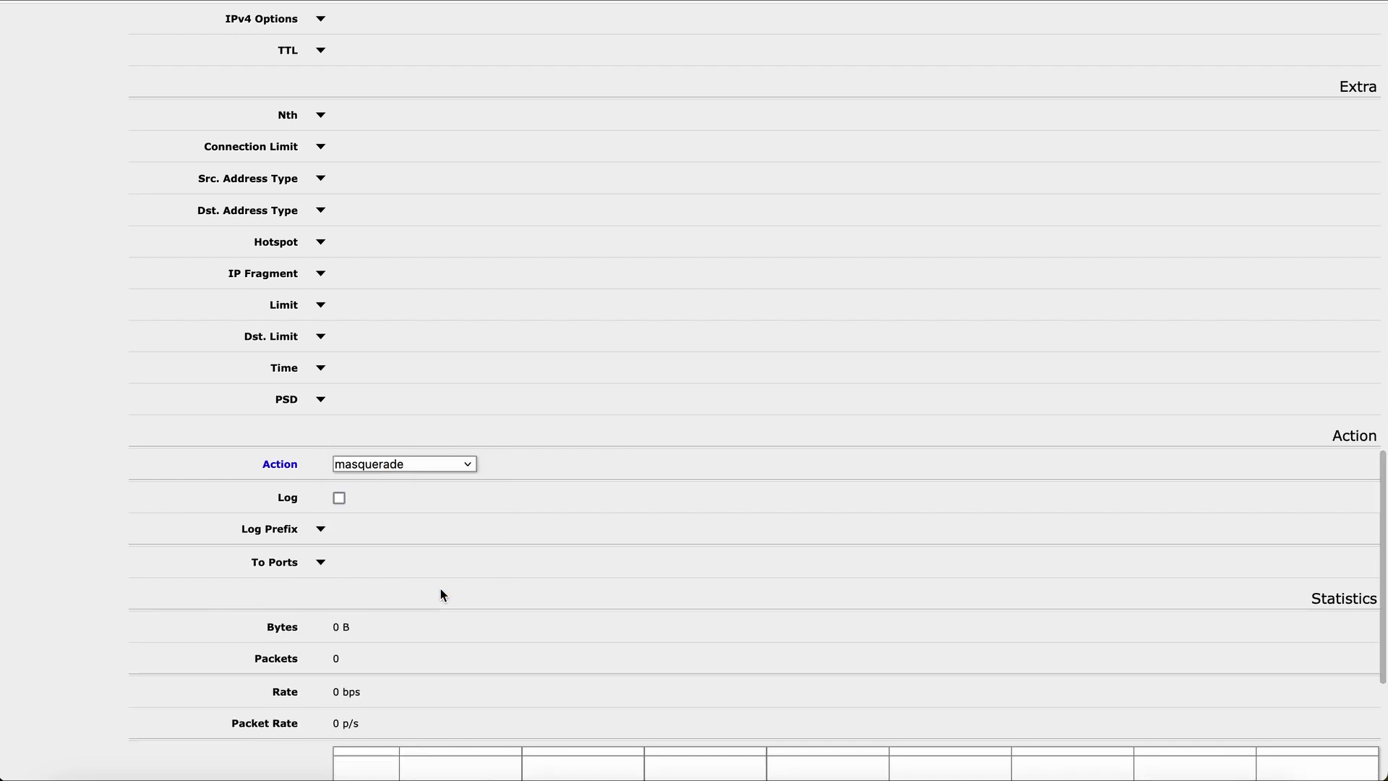
Save the Core Transit NAT rule and move it above the default WAN masquerade rule
scroll(440, 594, "up", 20)
left_click(271, 97)
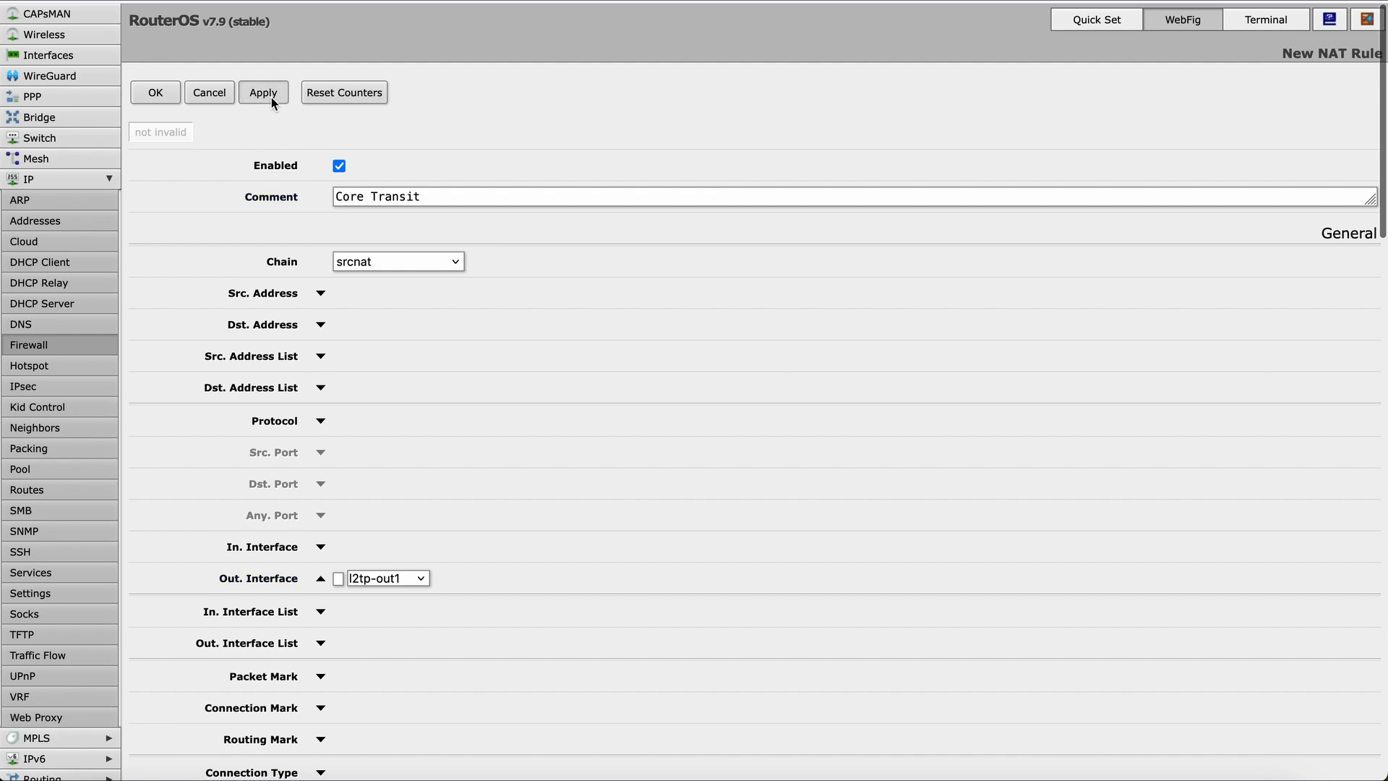
left_click(155, 94)
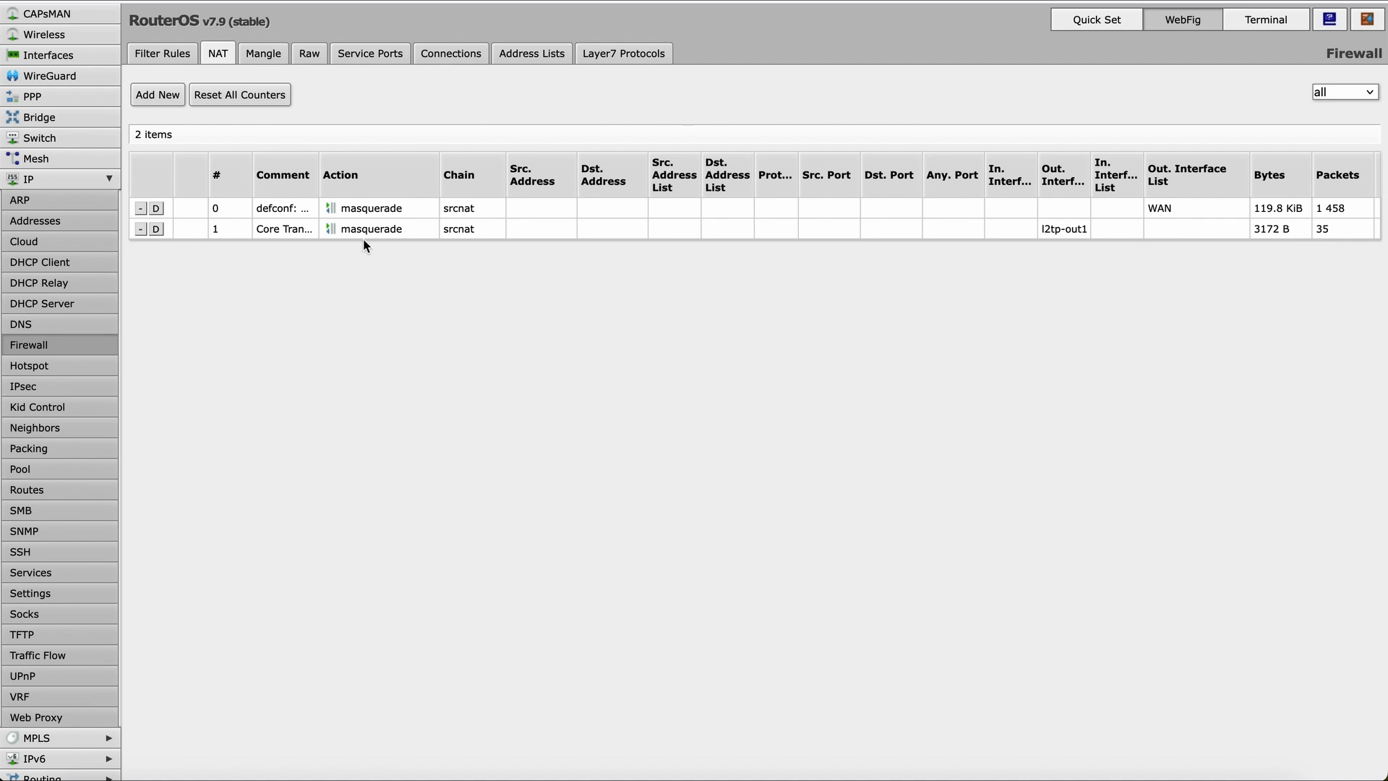
left_click_drag(184, 229, 179, 192)
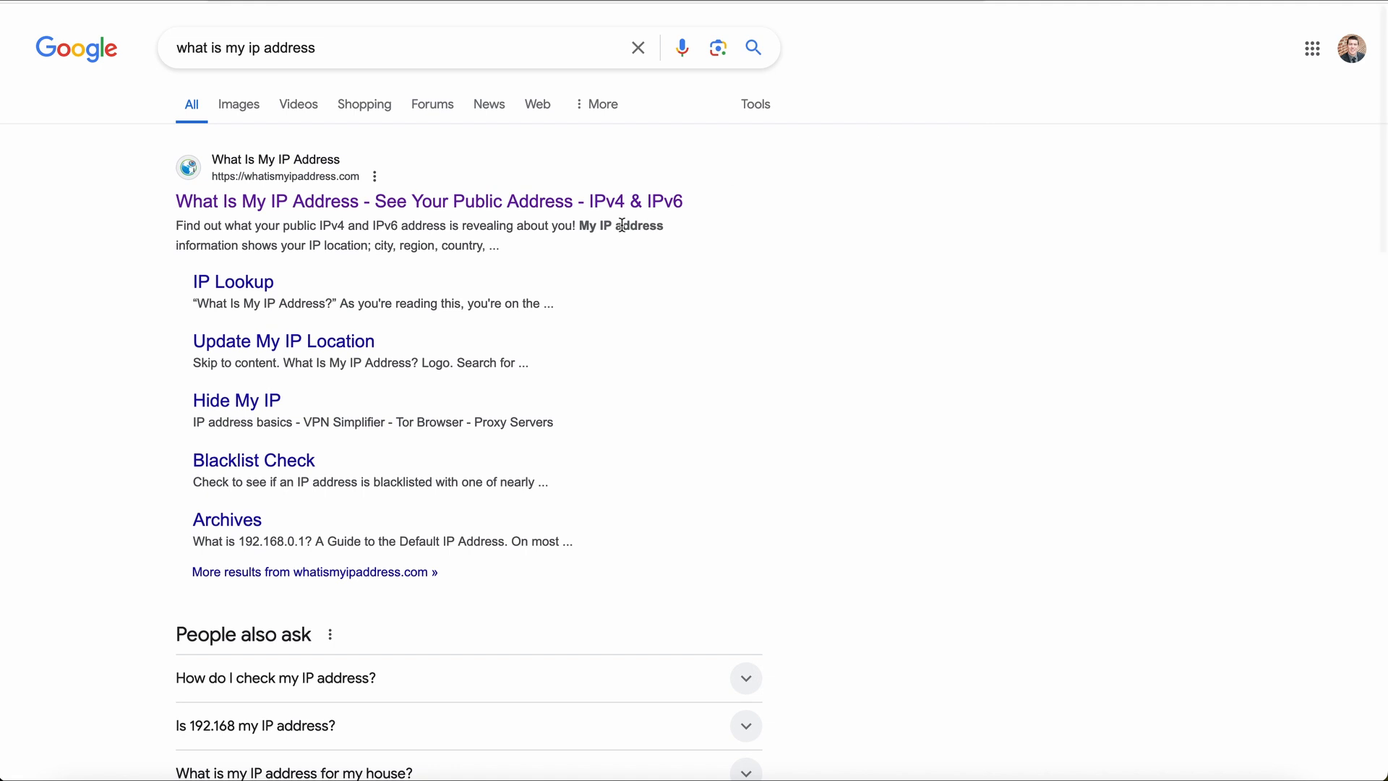
Check the public IP address in the Google results for "what is my ip address"
scroll(623, 226, "down", 4)
scroll(622, 226, "up", 2)
scroll(622, 225, "down", 4)
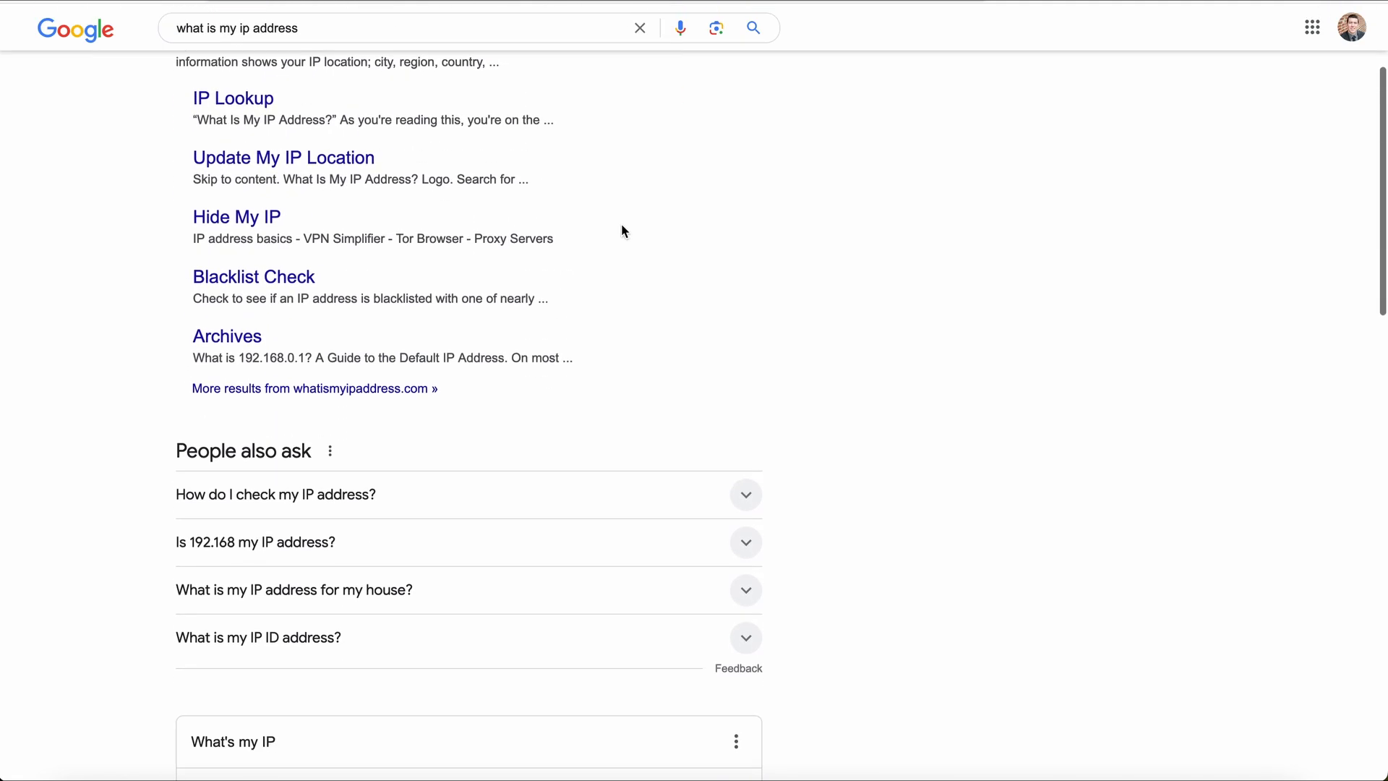
scroll(427, 177, "down", 2)
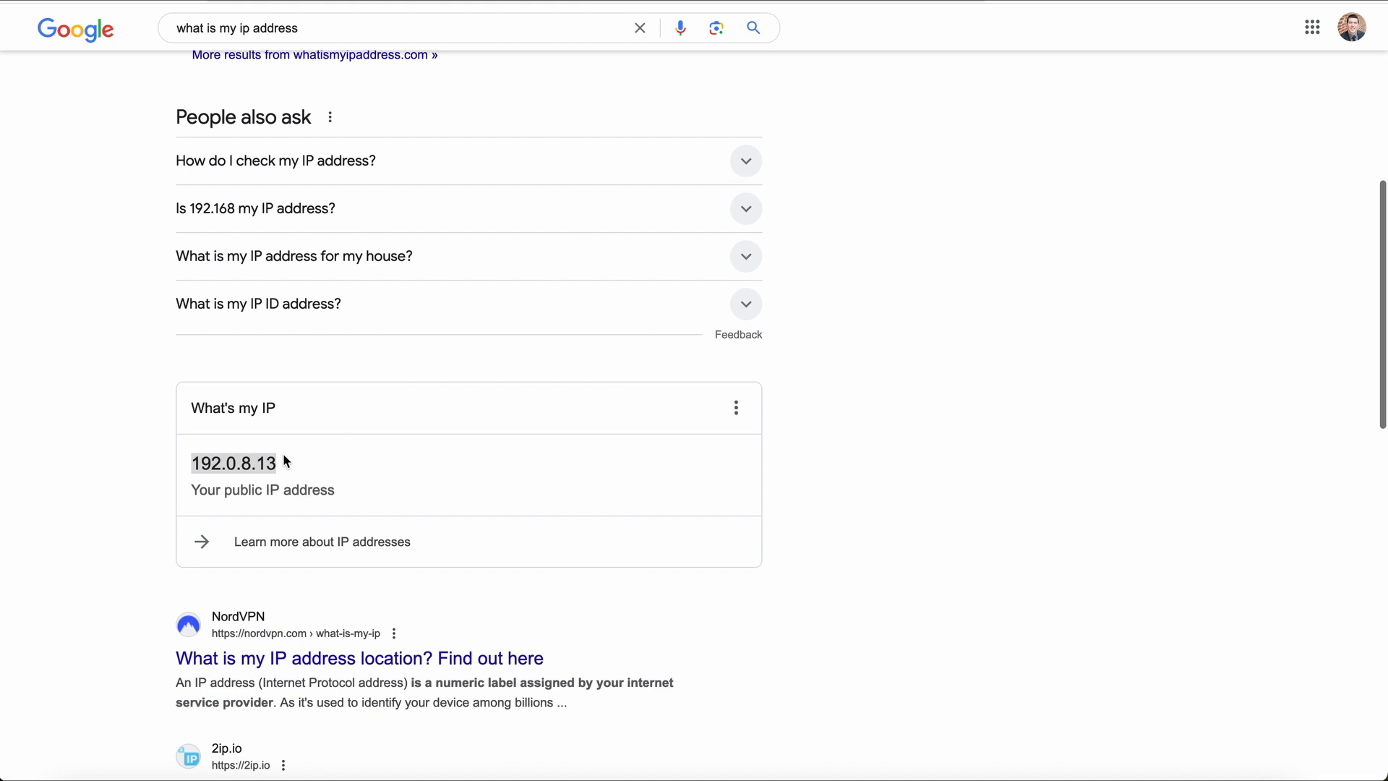
scroll(227, 458, "down", 1)
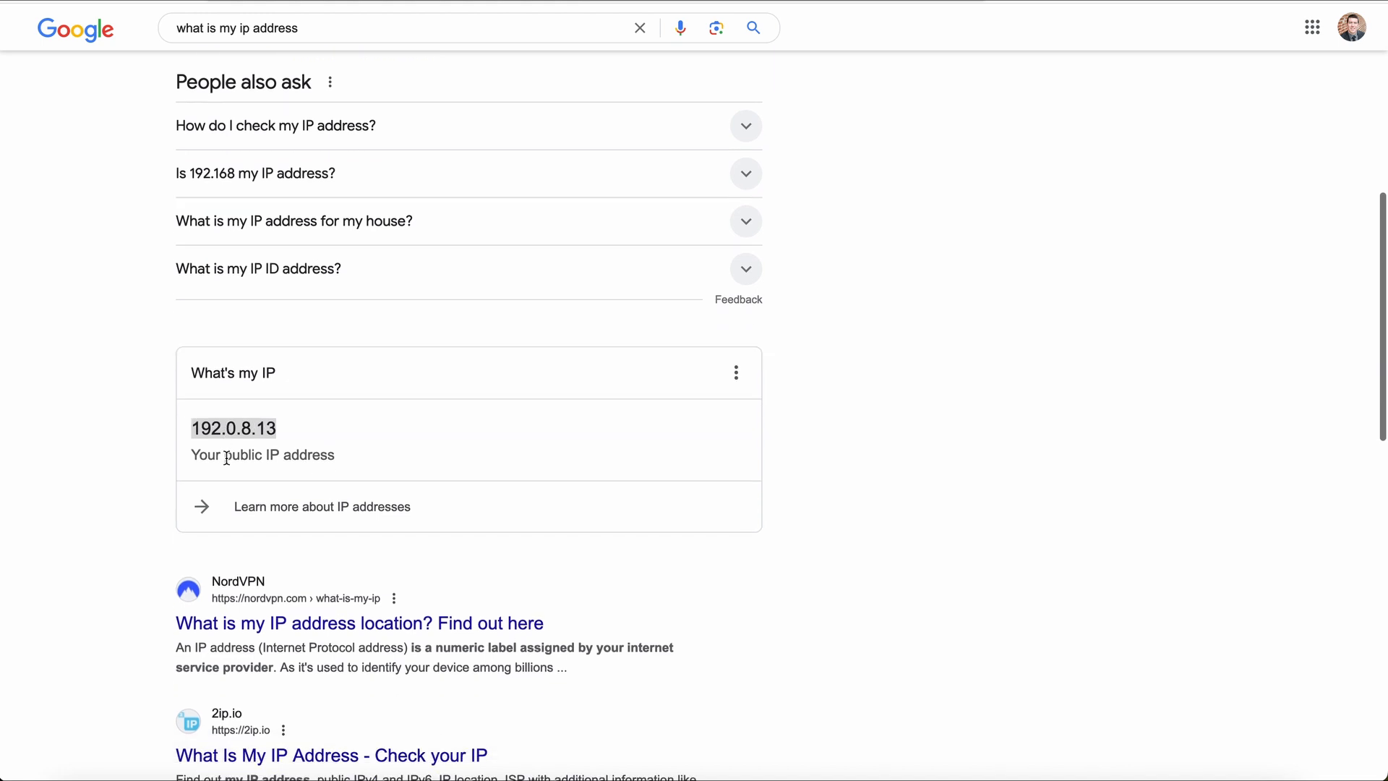
left_click(283, 435)
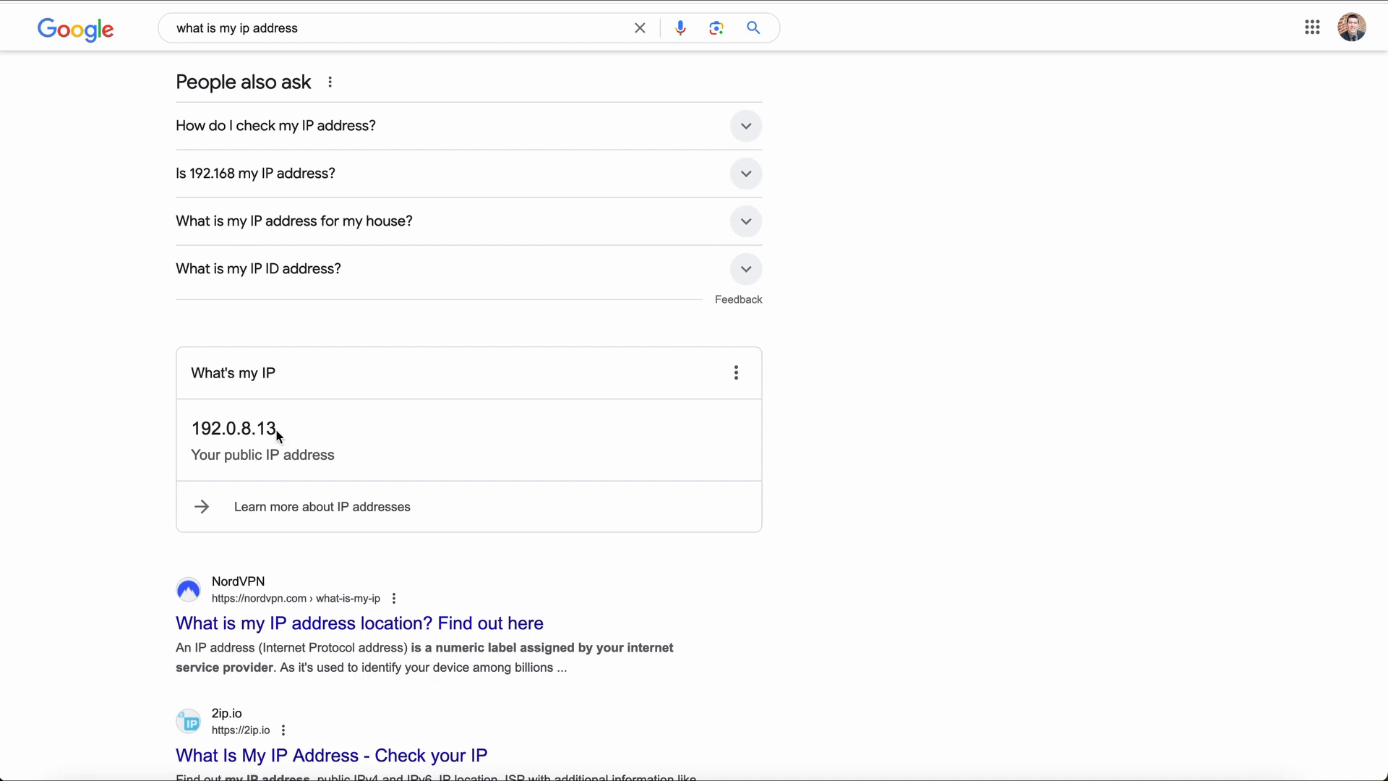
Highlight the public IP address in the What's my IP box and return to the start of the search results
left_click_drag(279, 436, 189, 436)
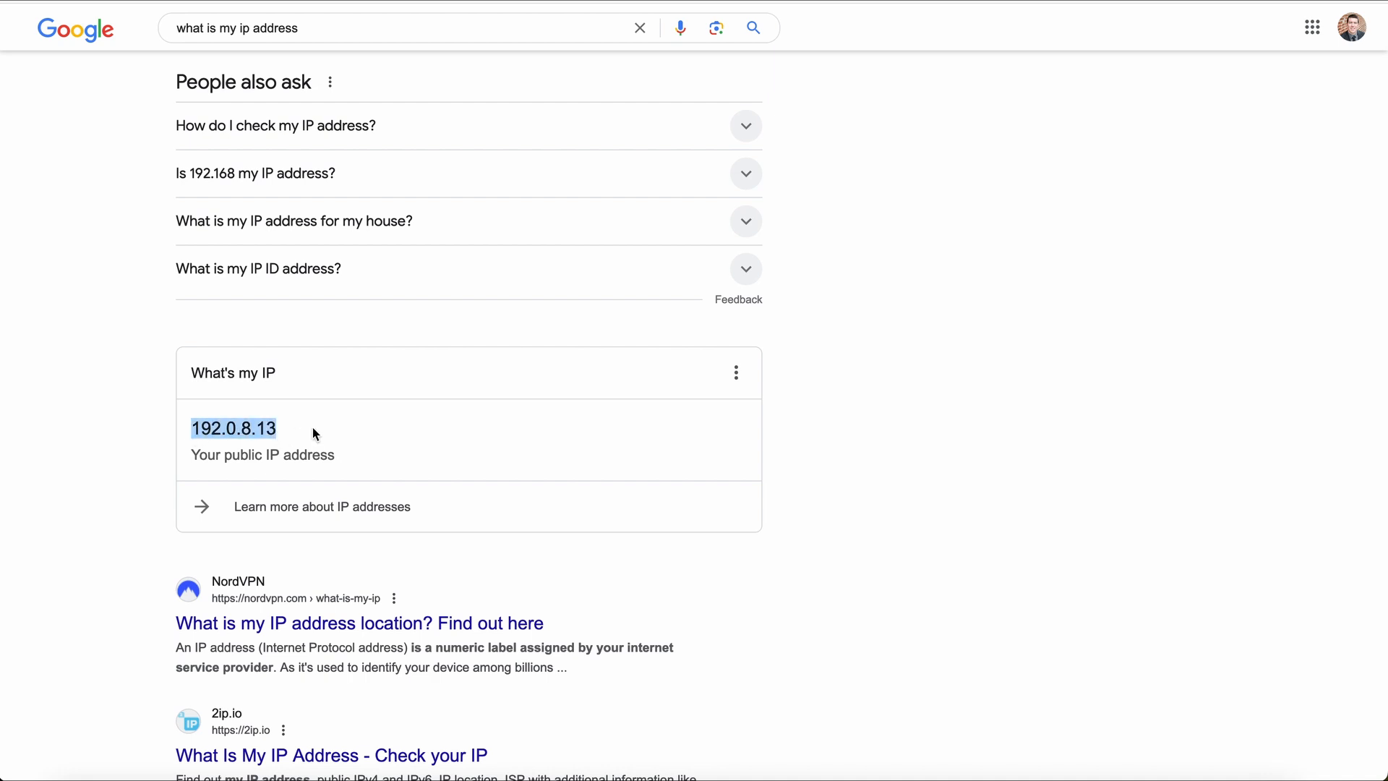
scroll(313, 432, "up", 1)
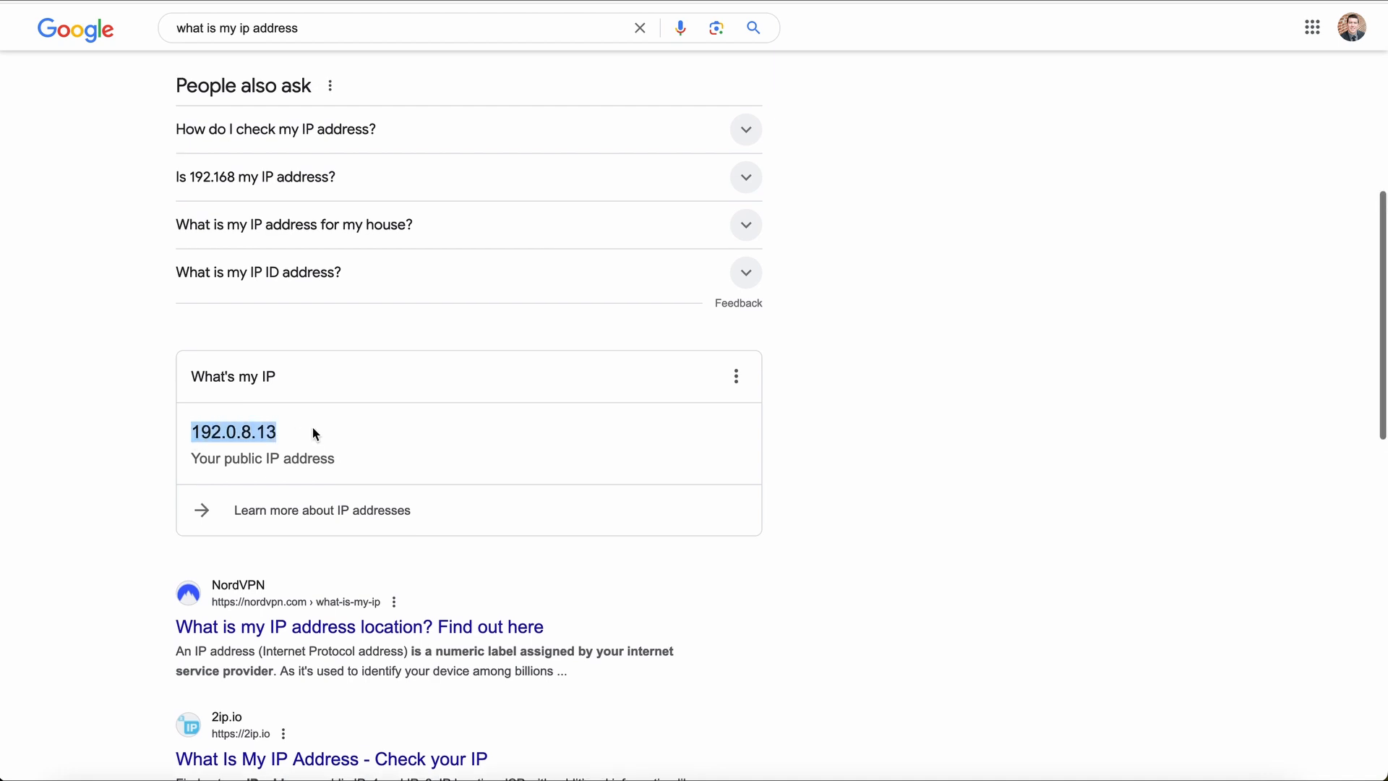
scroll(312, 432, "up", 1)
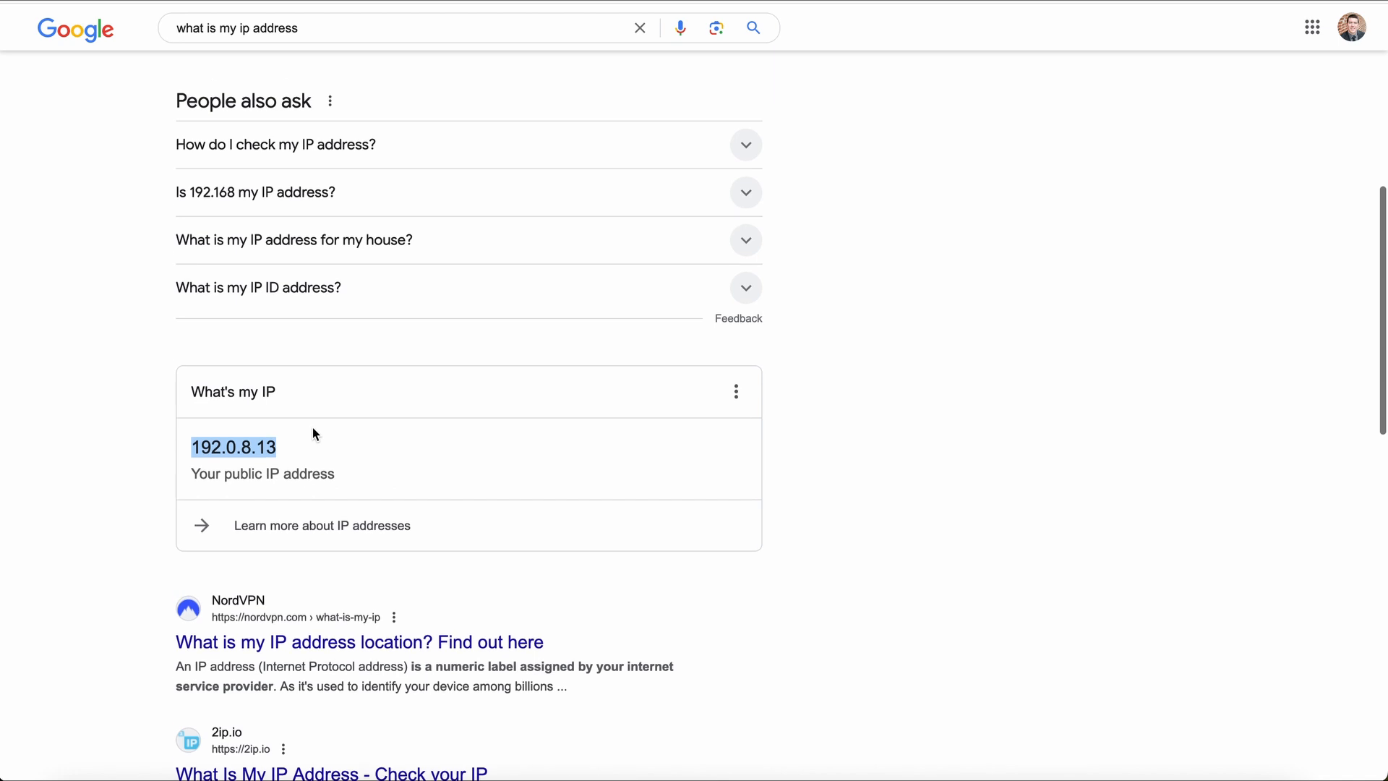
scroll(313, 432, "up", 10)
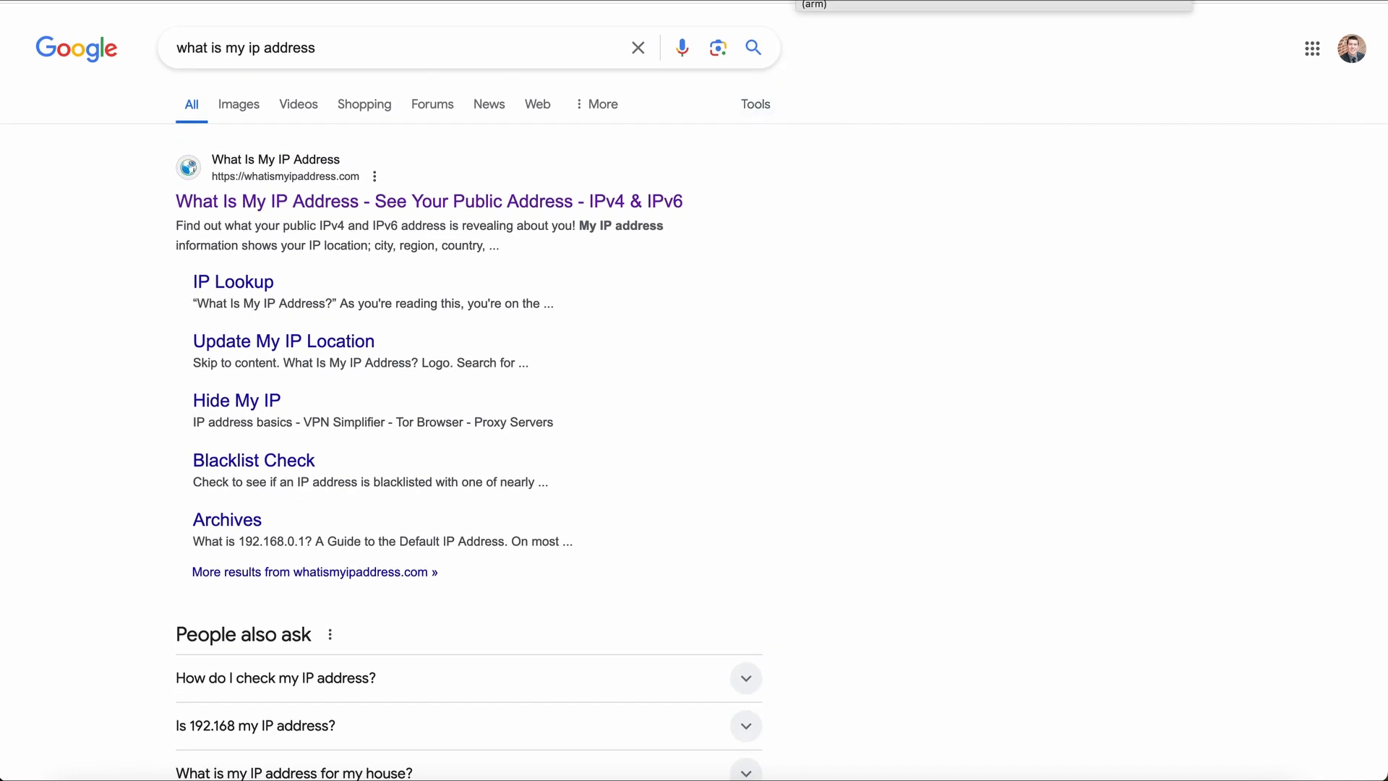
Switch to RouterOS WebFig and disable the l2tp-out1 L2TP client among the PPP interfaces
left_click(796, 0)
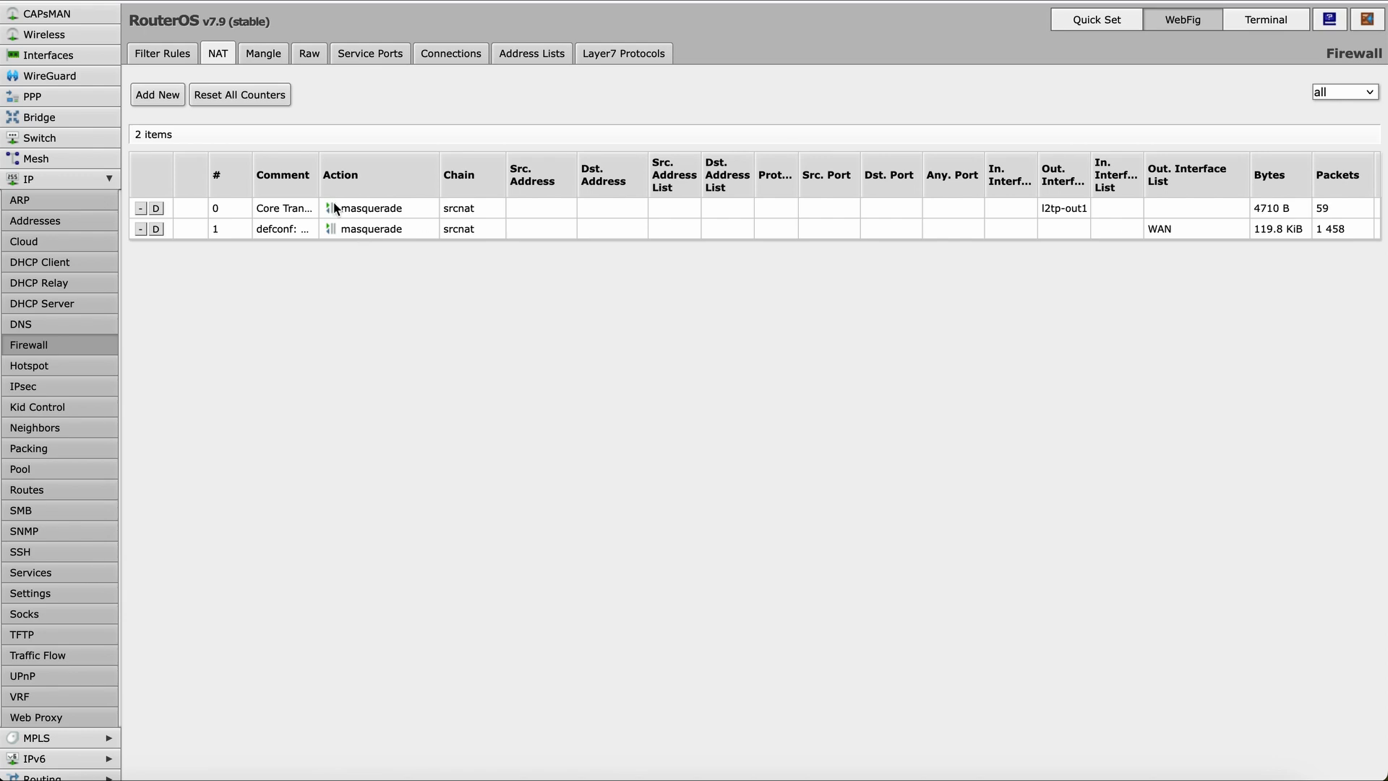
left_click(33, 96)
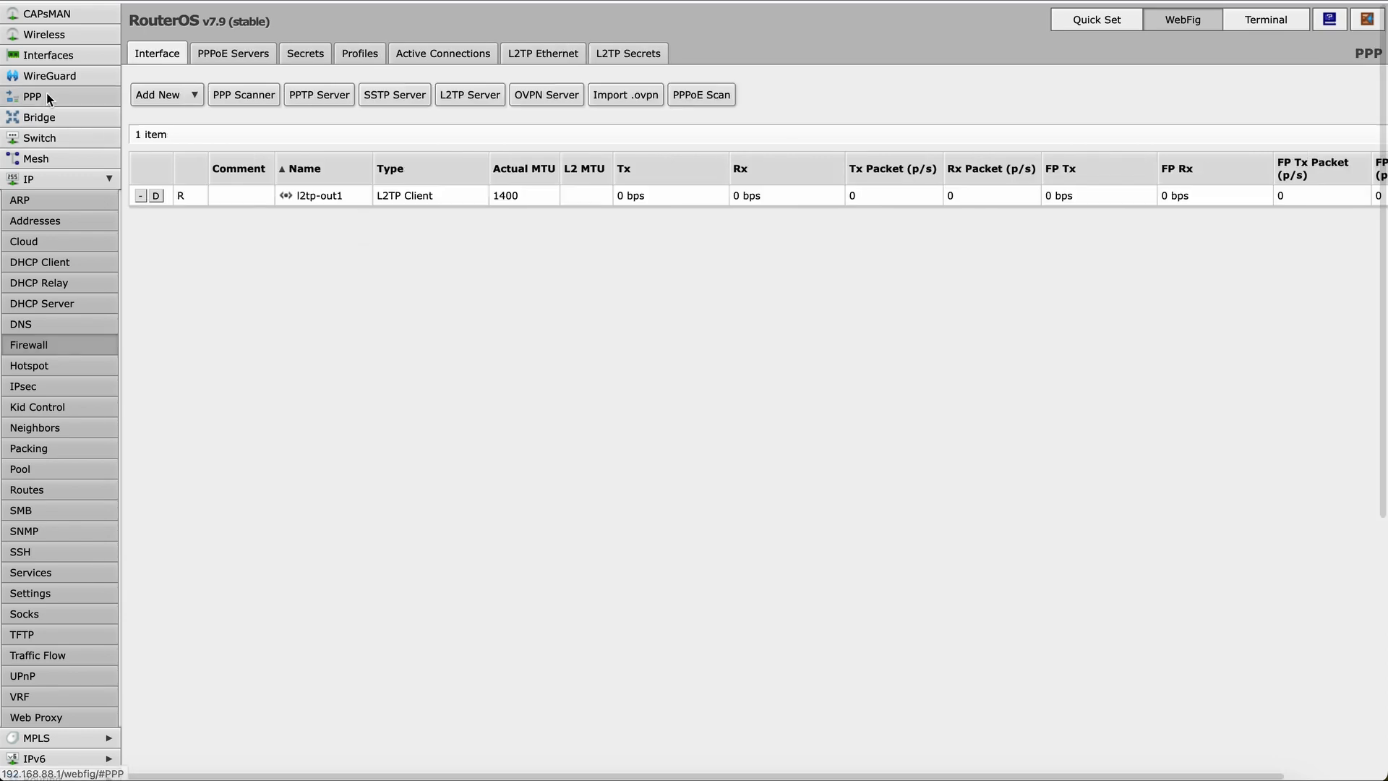
left_click(158, 196)
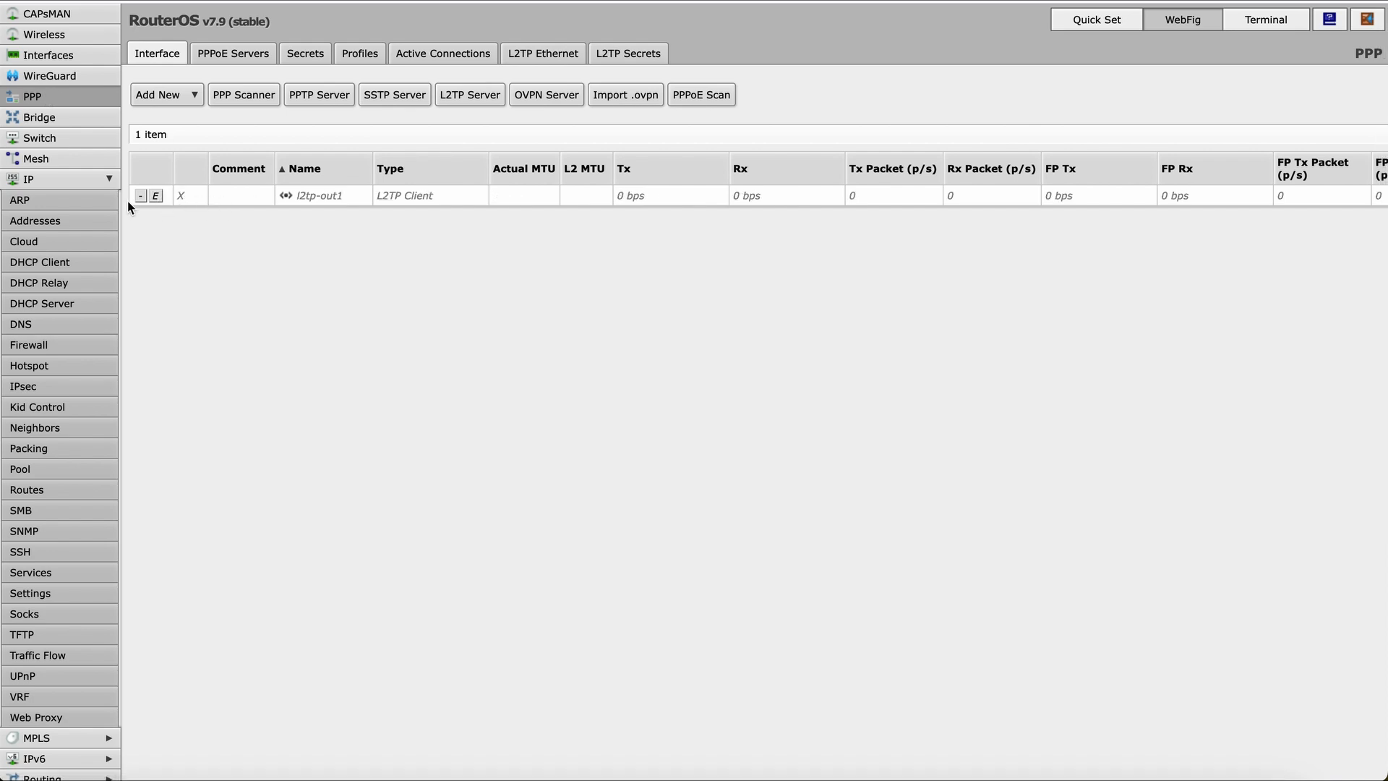
Examine the status of the Core Transit masquerade rule in the firewall's NAT rules
left_click(64, 344)
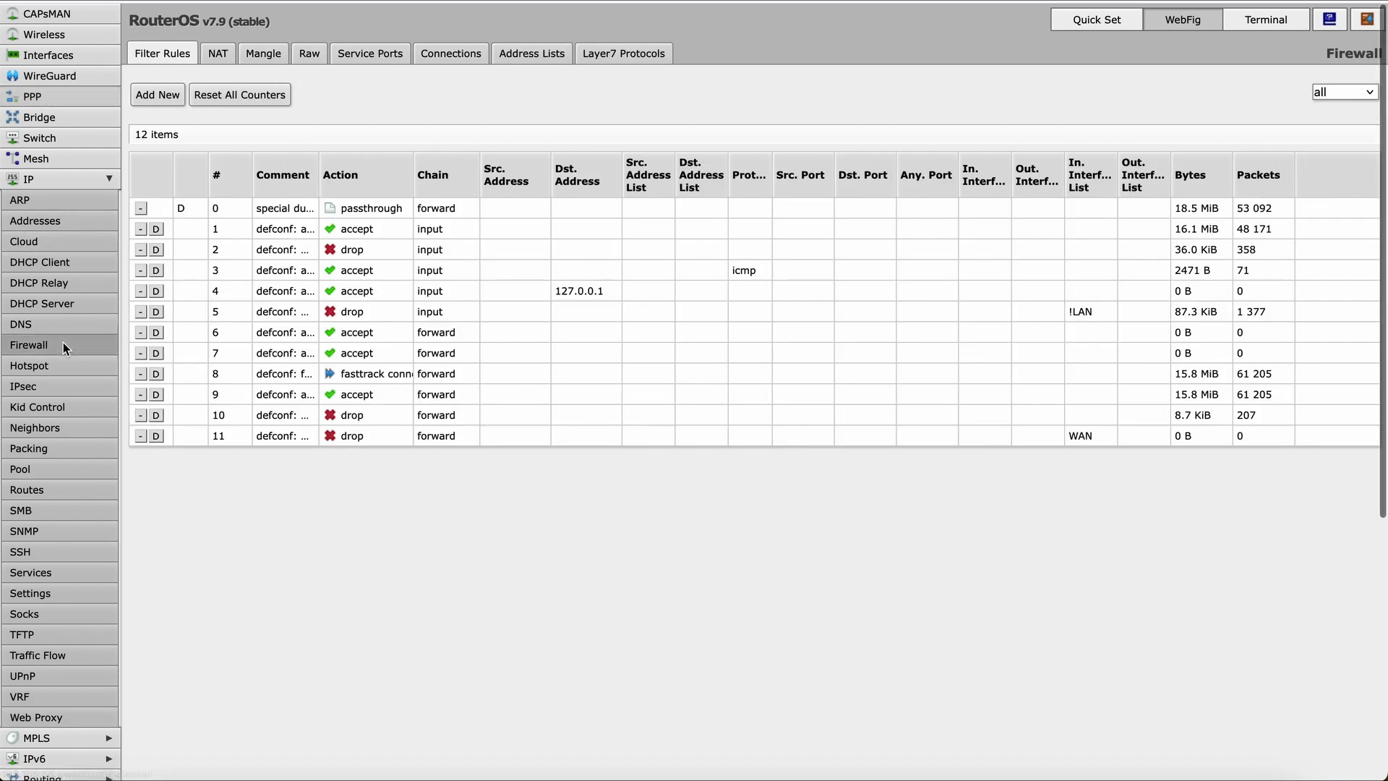
left_click(218, 55)
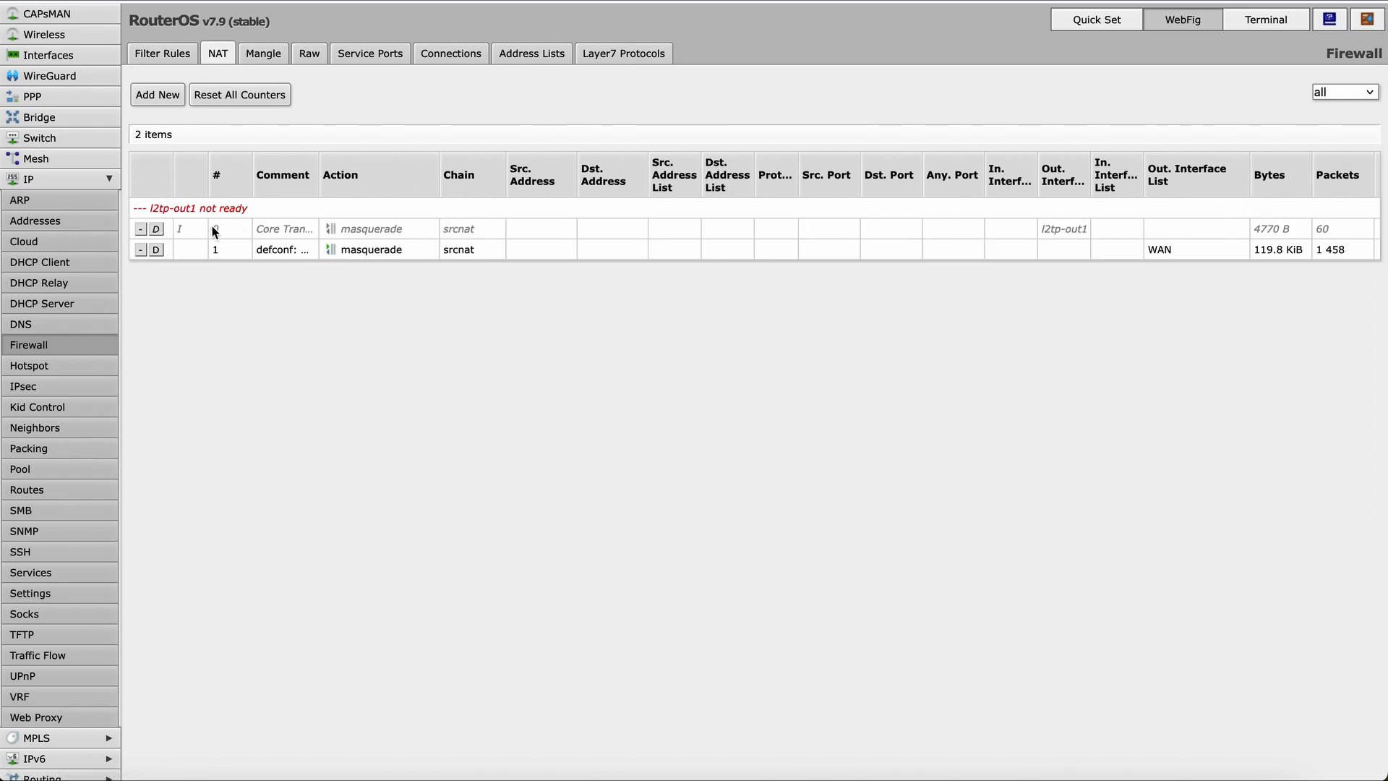